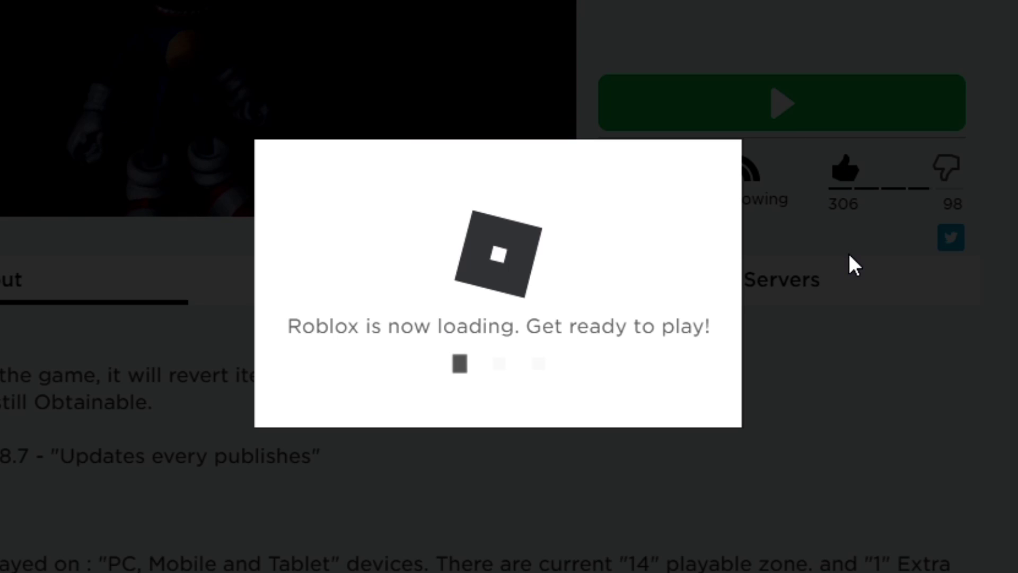
Walk the hedgehog past the shop stand toward the Green Hill Enter Stage prompt
{"action": "key", "text": "w"}
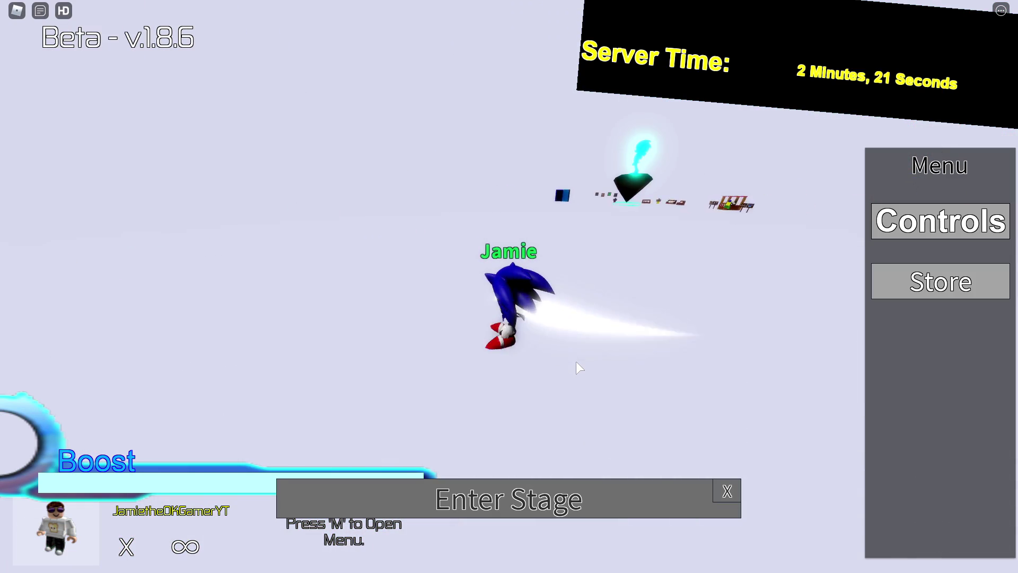
Run into Green Hill to the fence and enter code 0 on the wall keypad
{"action": "key", "text": "w"}
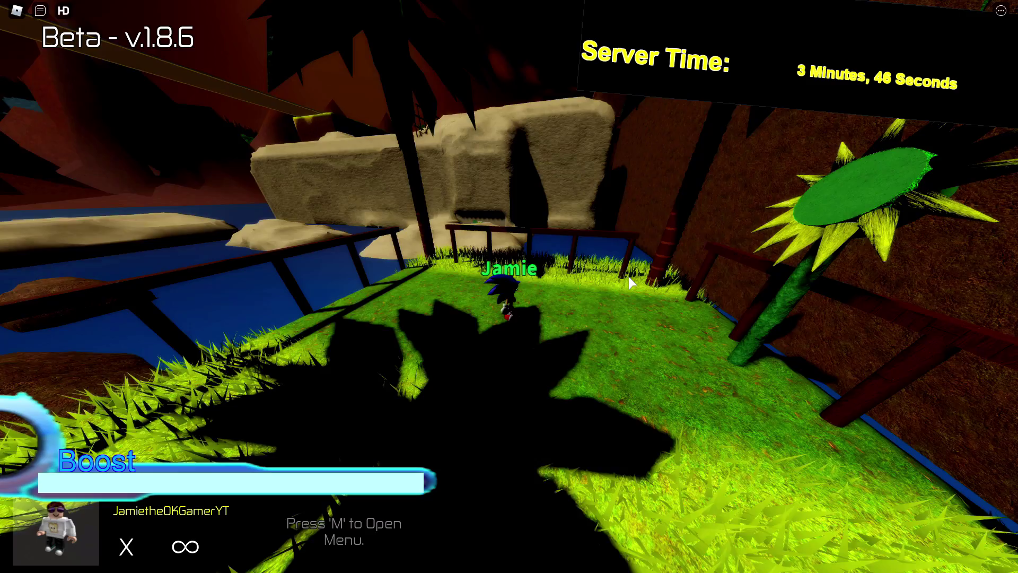
{"action": "left_click_drag", "start_coordinate": [628, 280], "coordinate": [628, 280]}
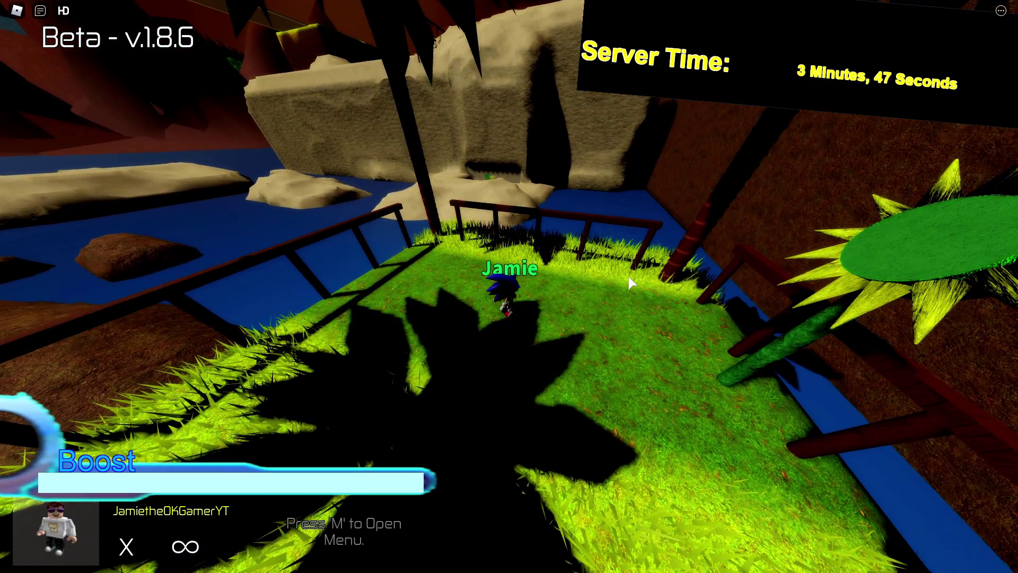
{"action": "key", "text": "w"}
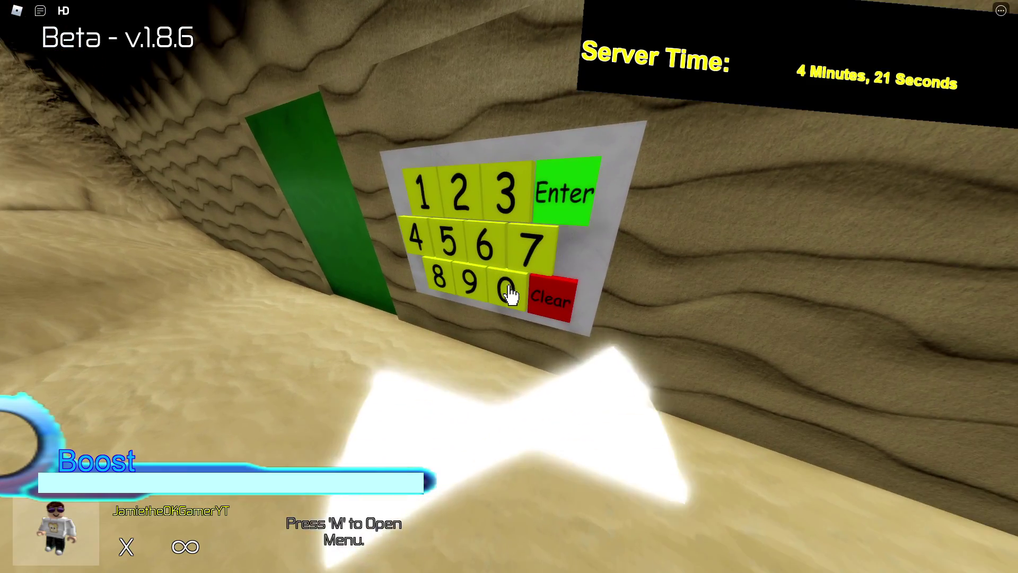
{"action": "left_click", "coordinate": [511, 295]}
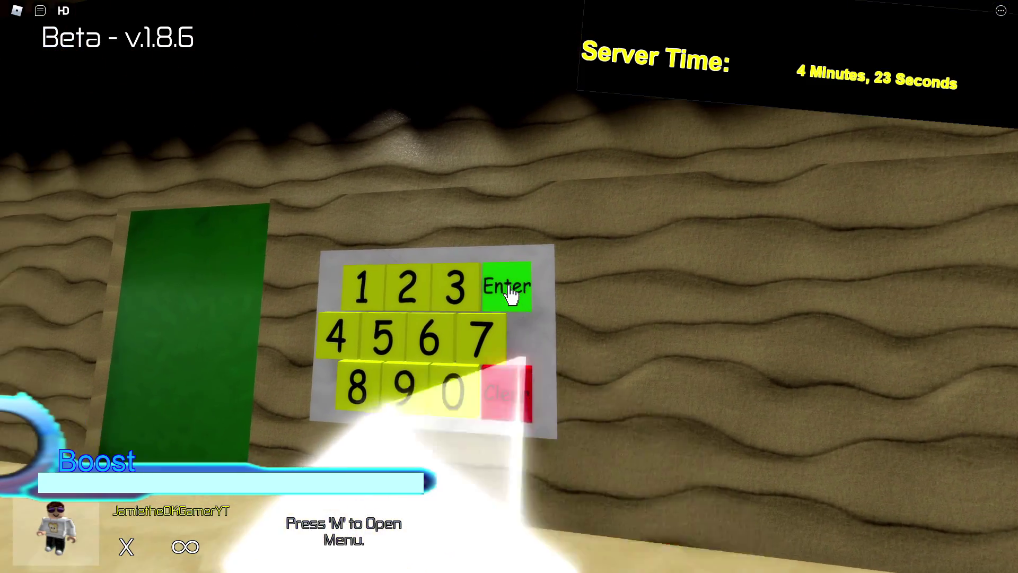
{"action": "left_click", "coordinate": [510, 294]}
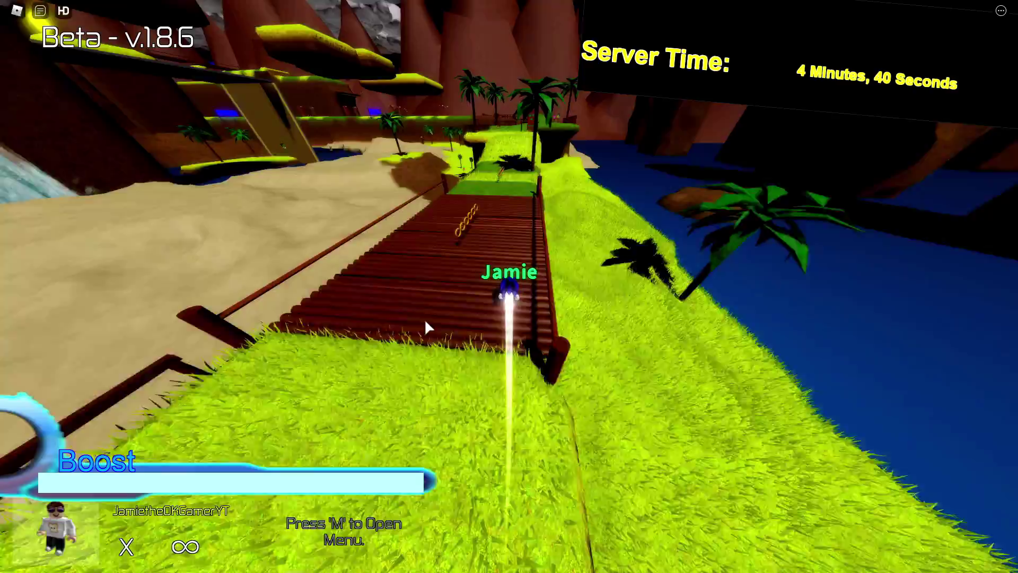
Boost off the bridge across the grass and up the beach to the hotdog seller's towel
{"action": "key", "text": "w"}
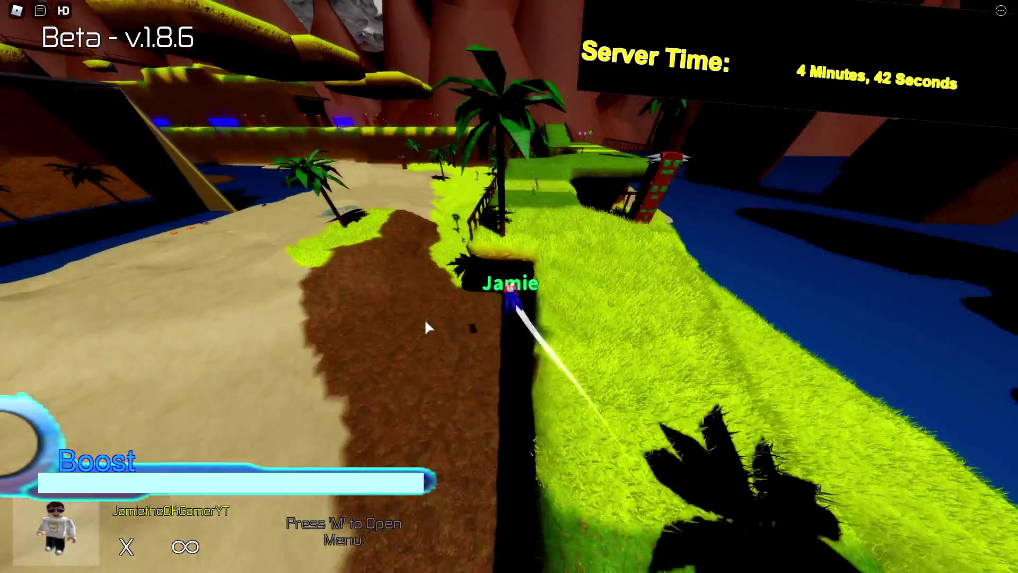
{"action": "key", "text": "w"}
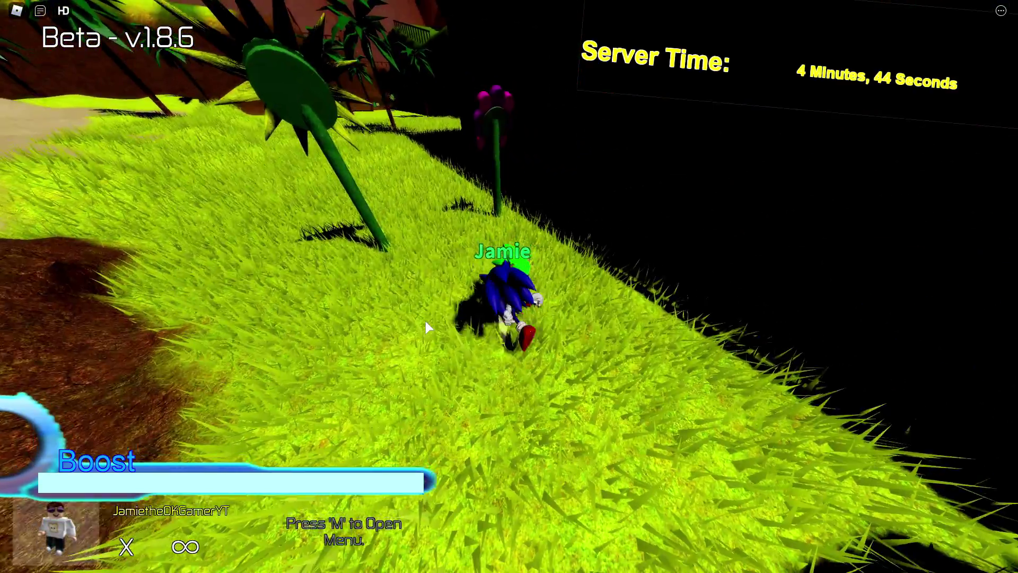
{"action": "key", "text": "a"}
{"action": "key", "text": "w"}
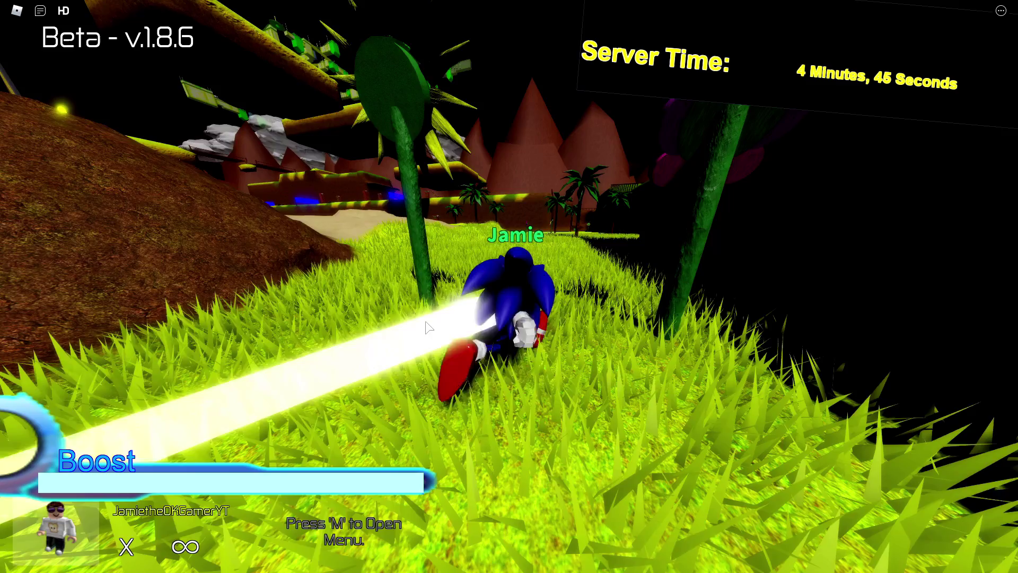
{"action": "key", "text": "w"}
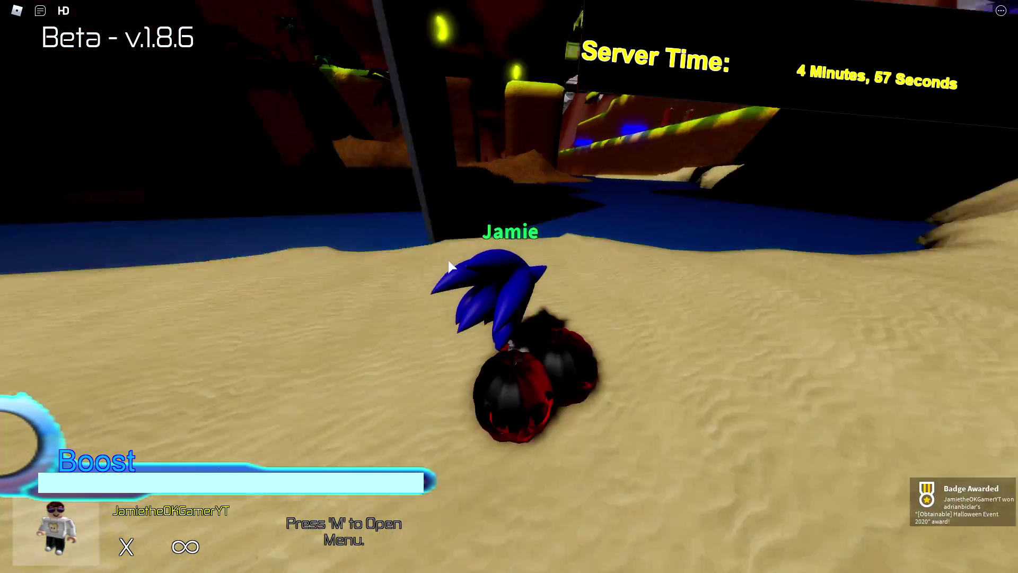
{"action": "key", "text": "a"}
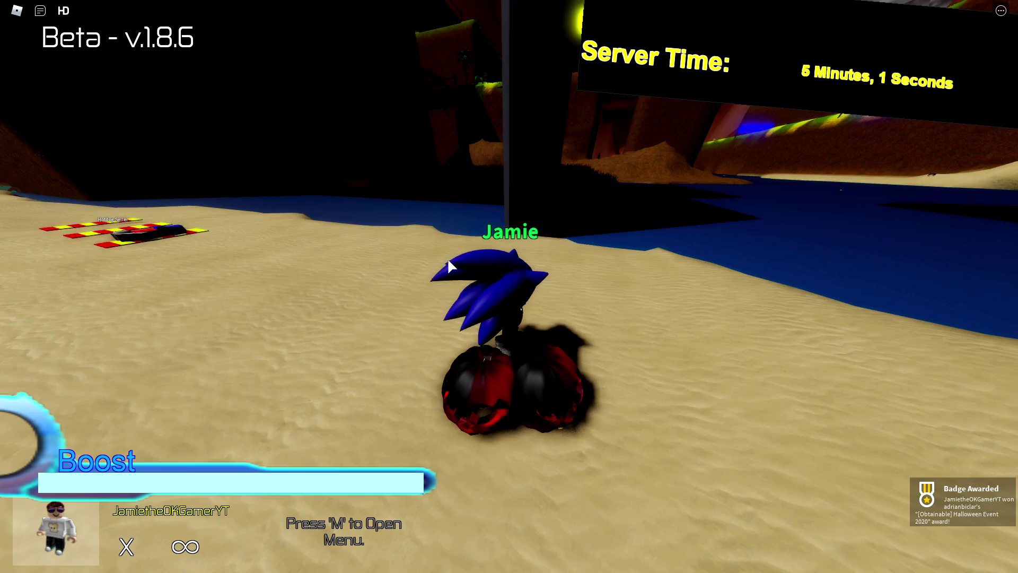
{"action": "key", "text": "a"}
{"action": "key", "text": "w"}
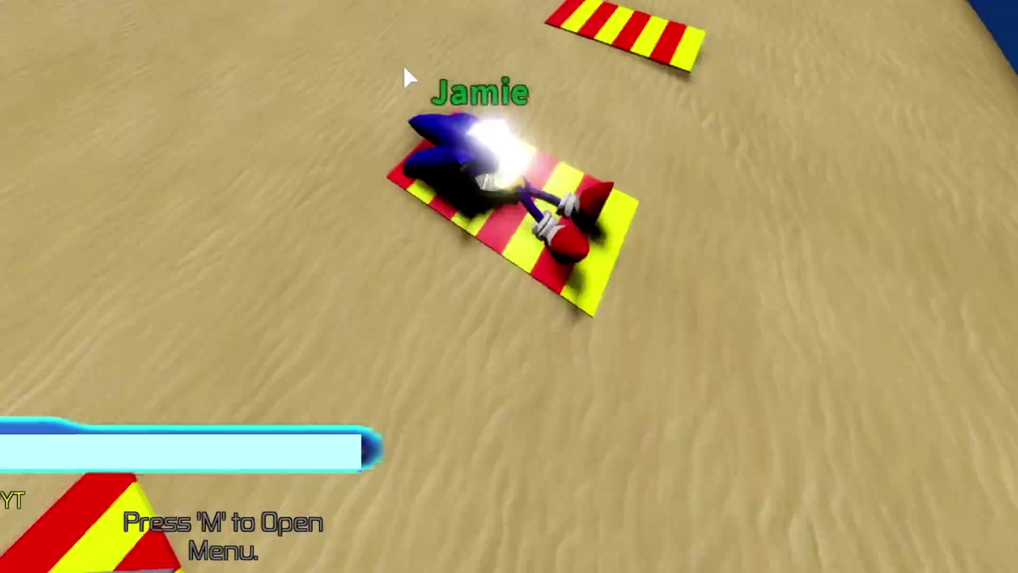
Get up from the beach towel and boost up the sand into the sky world
{"action": "key", "text": "w"}
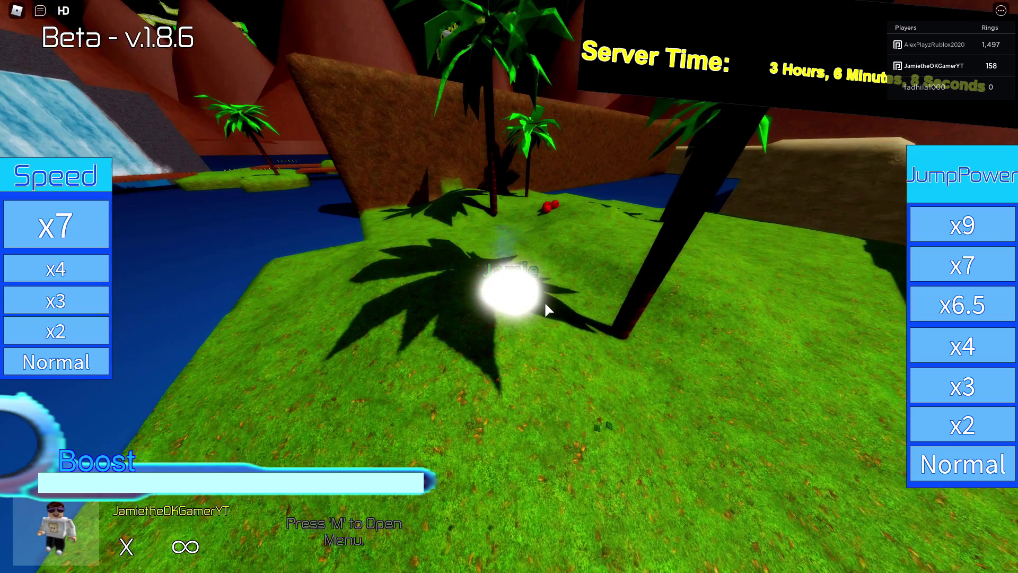
Jump and fly through the palm island toward the waterfall island, unlocking the Eggman badge
{"action": "key", "text": "space"}
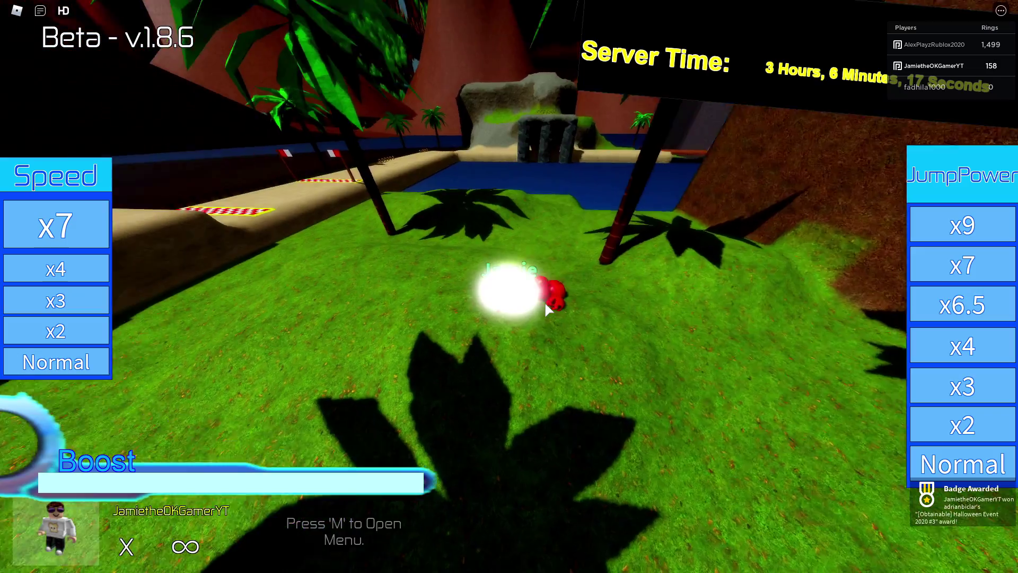
{"action": "key", "text": "space"}
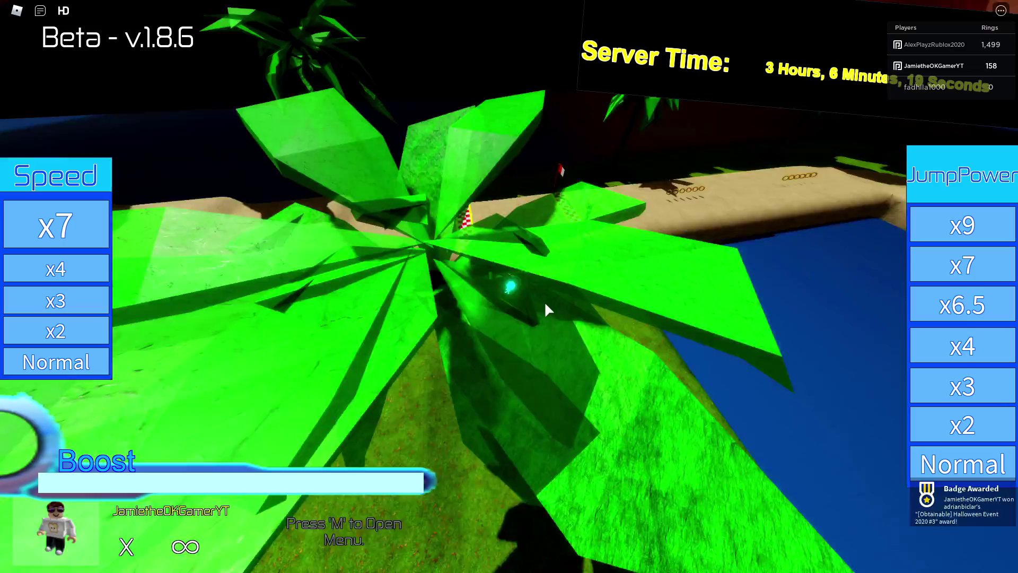
{"action": "key", "text": "w"}
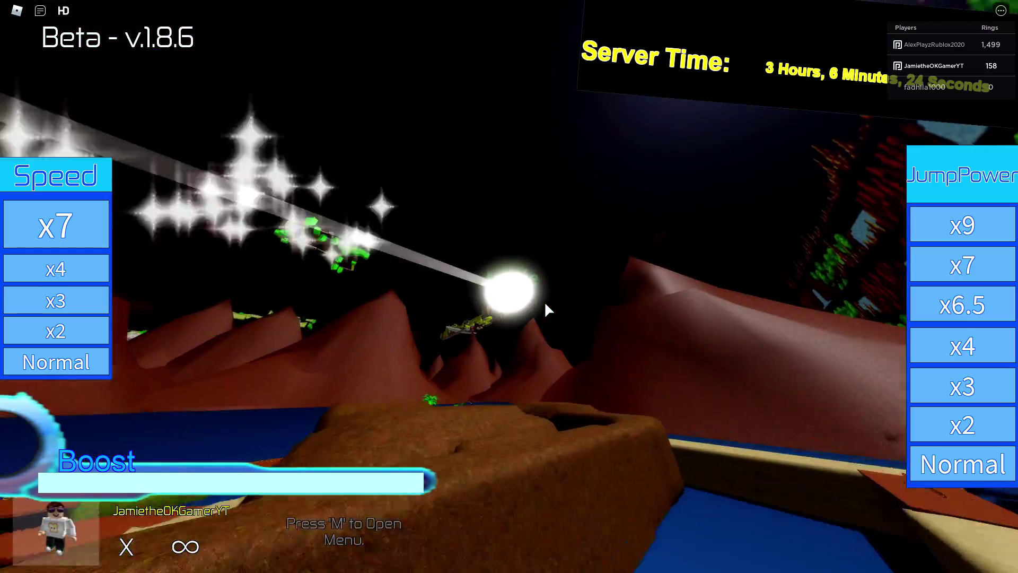
{"action": "key", "text": "w"}
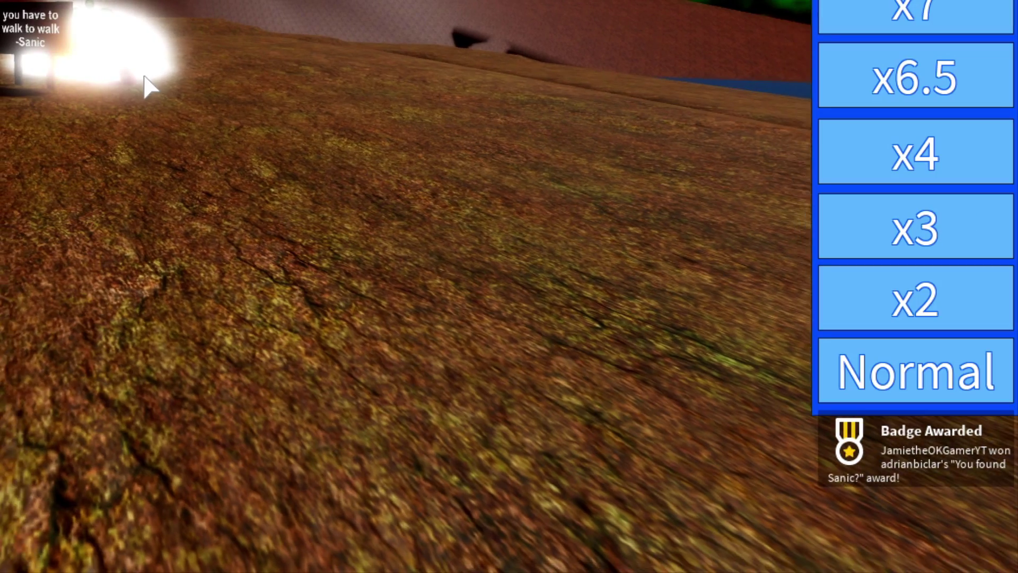
{"action": "key", "text": "w"}
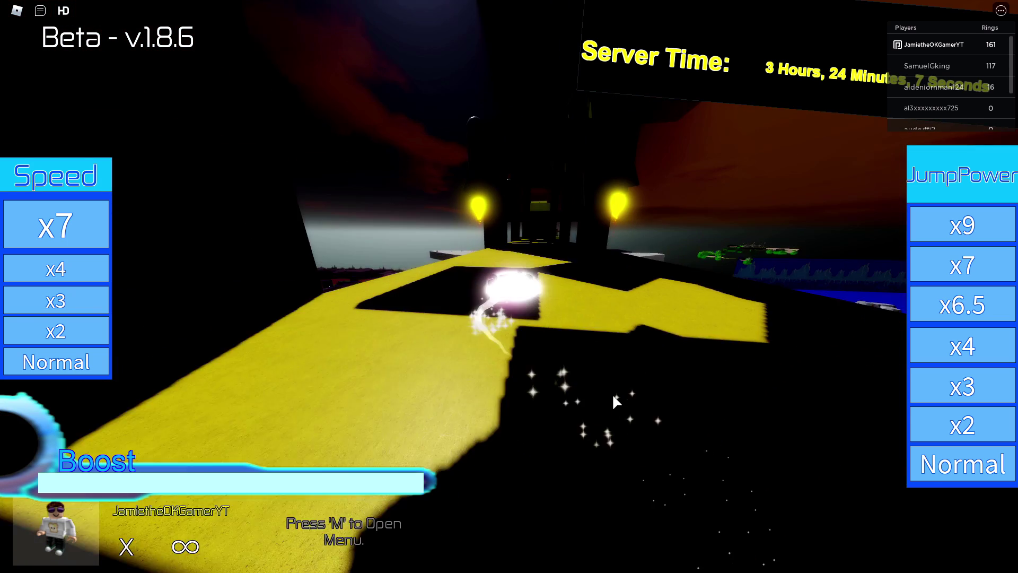
Descend through the dark level onto the white platform and reach the Among Sonic character
{"action": "key", "text": "w"}
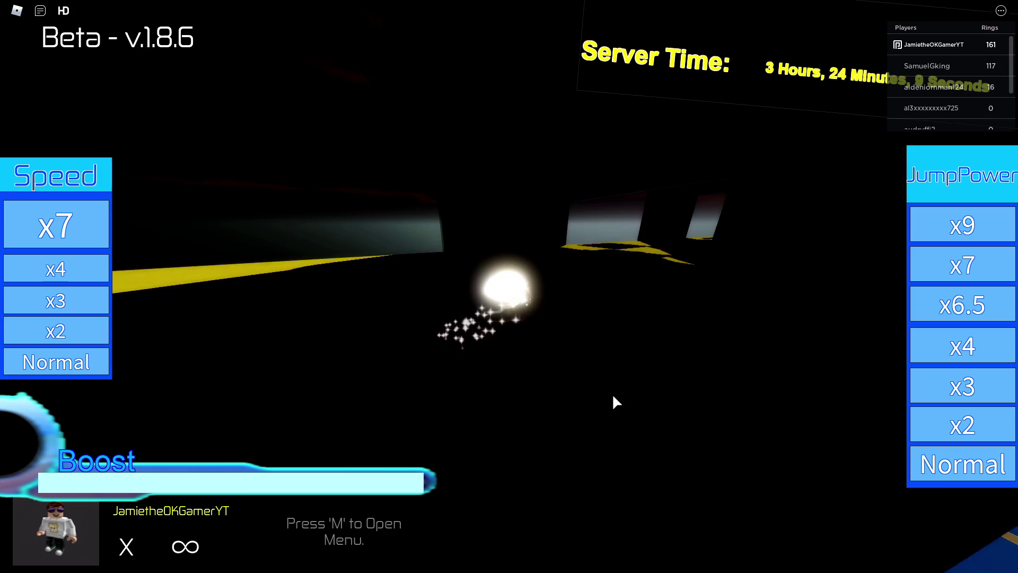
{"action": "key", "text": "w"}
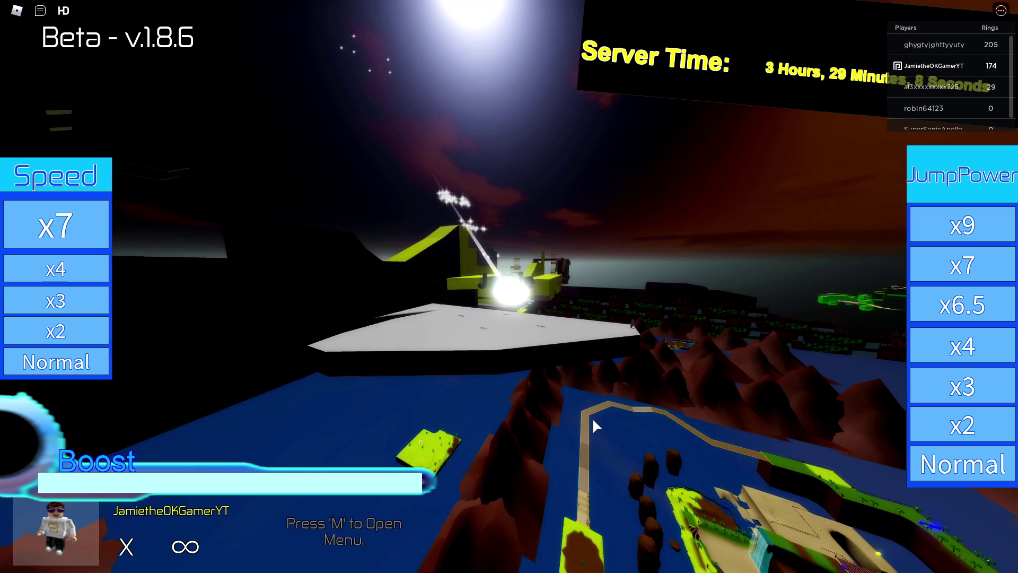
{"action": "key", "text": "w"}
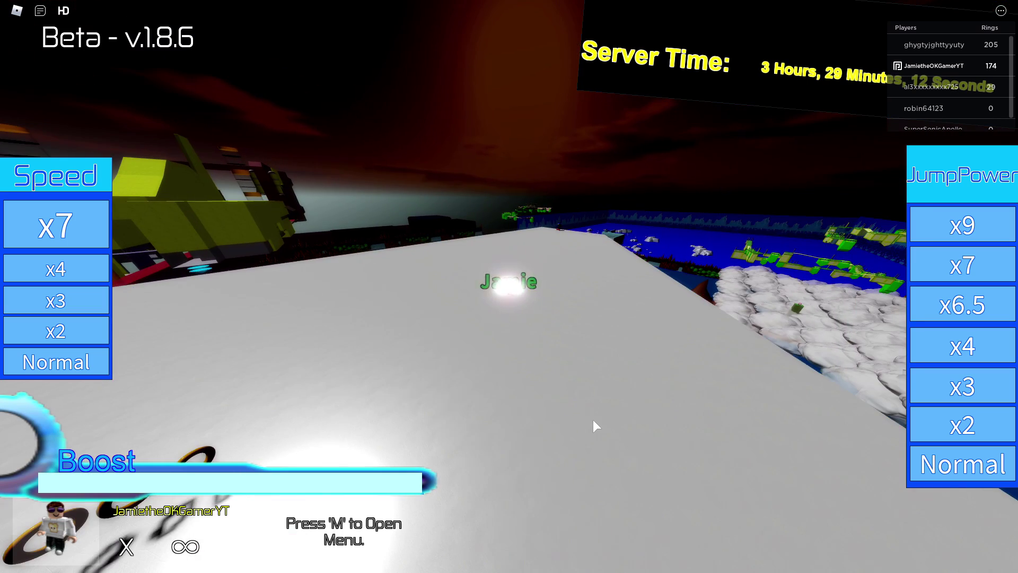
{"action": "key", "text": "w"}
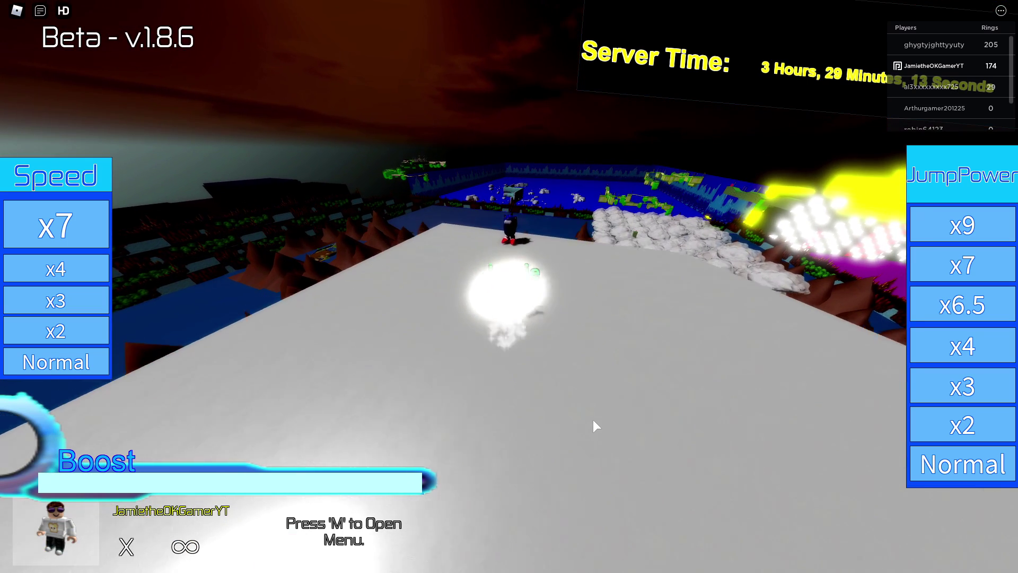
{"action": "key", "text": "s"}
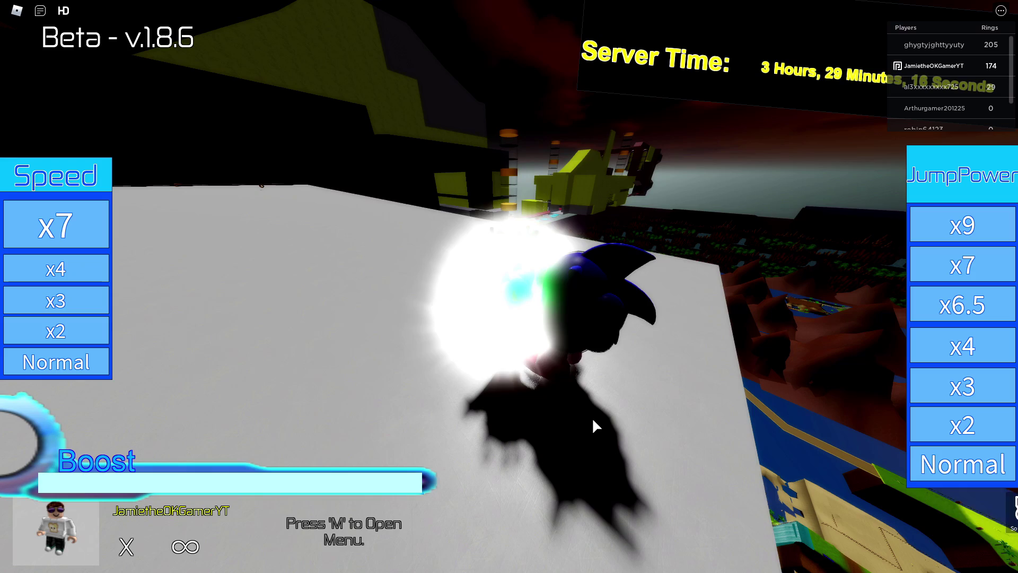
{"action": "key", "text": "w"}
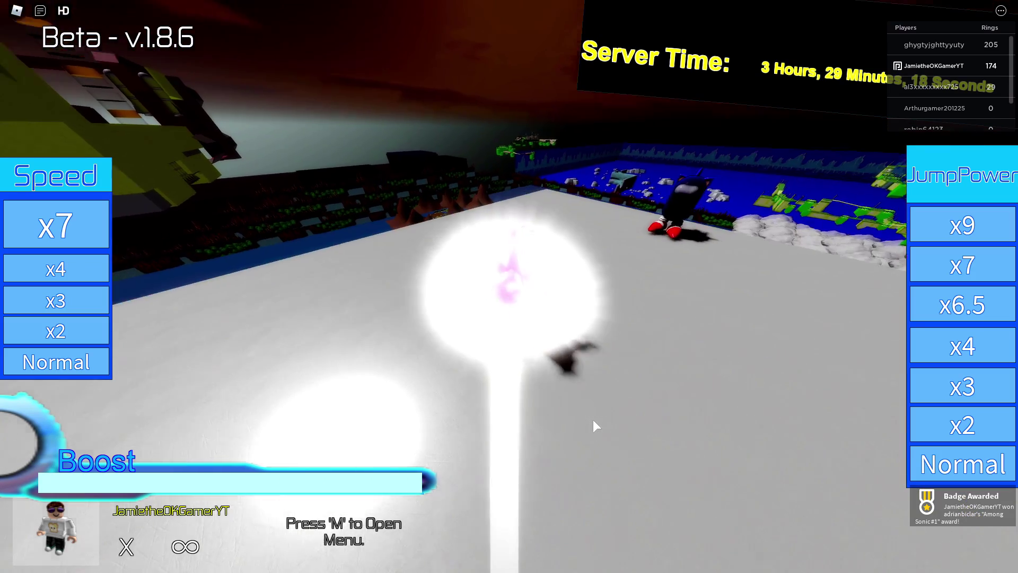
Run off the white platform's edge into the checkered classic Green Hill stage
{"action": "key", "text": "w"}
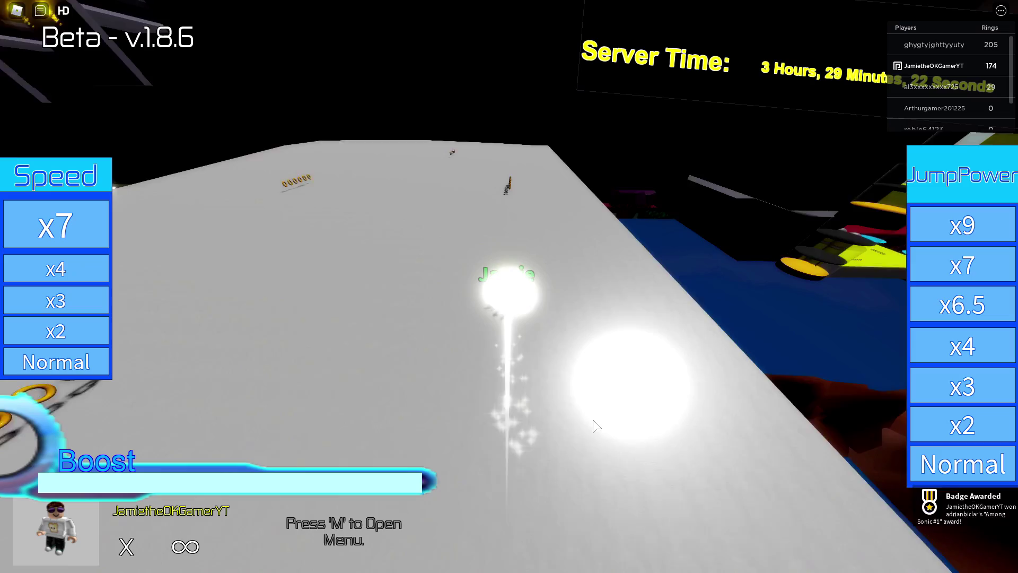
{"action": "key", "text": "w"}
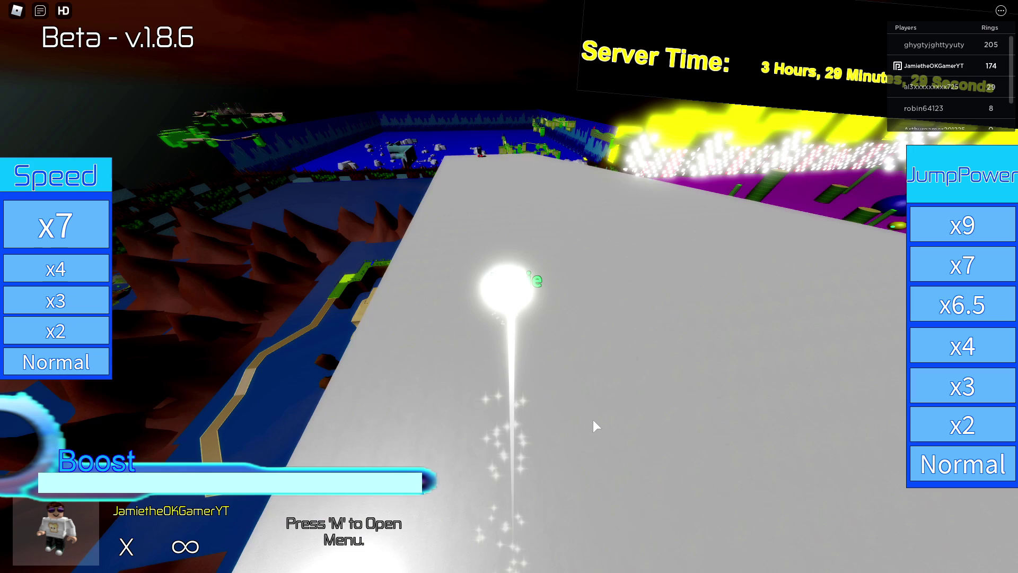
{"action": "key", "text": "w"}
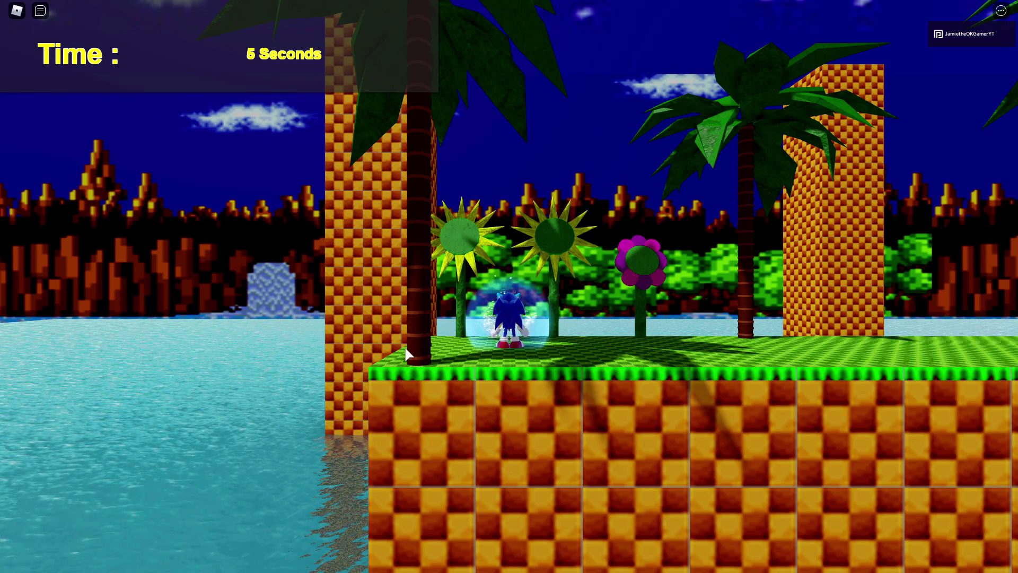
Run Sonic through the checkered stage, jumping past the flowers and off the ledge
{"action": "key", "text": "d"}
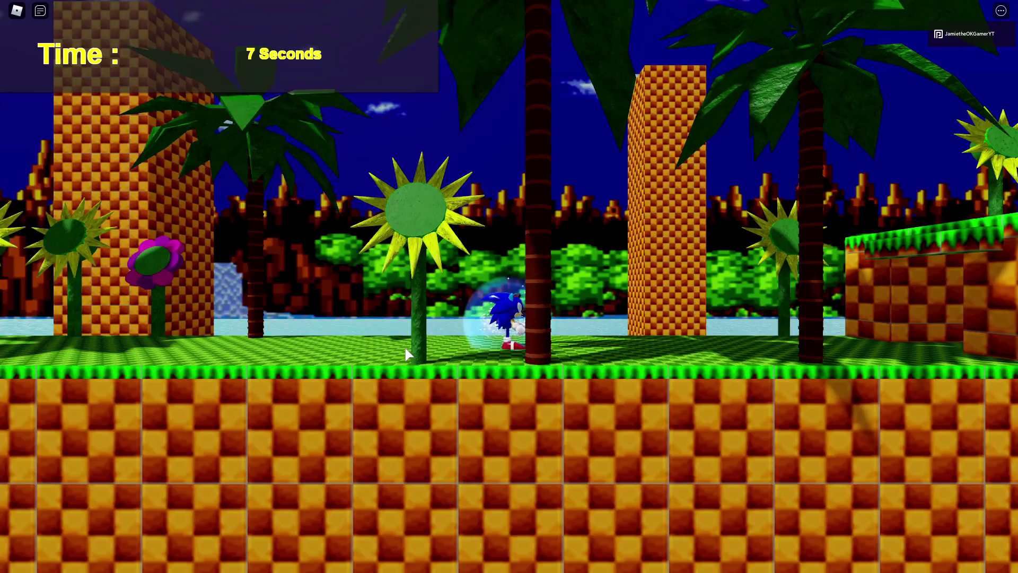
{"action": "key", "text": "a"}
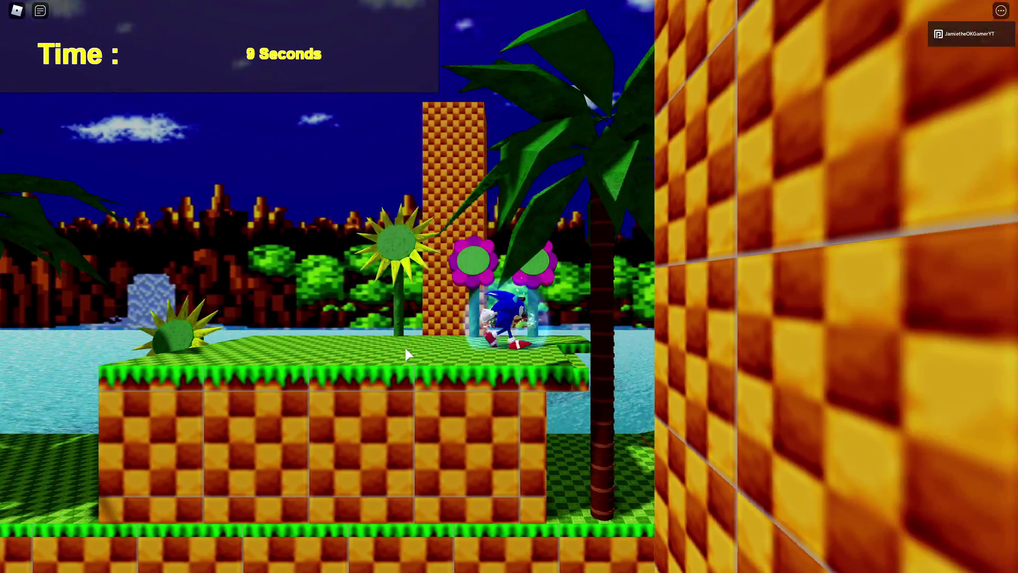
{"action": "key", "text": "w"}
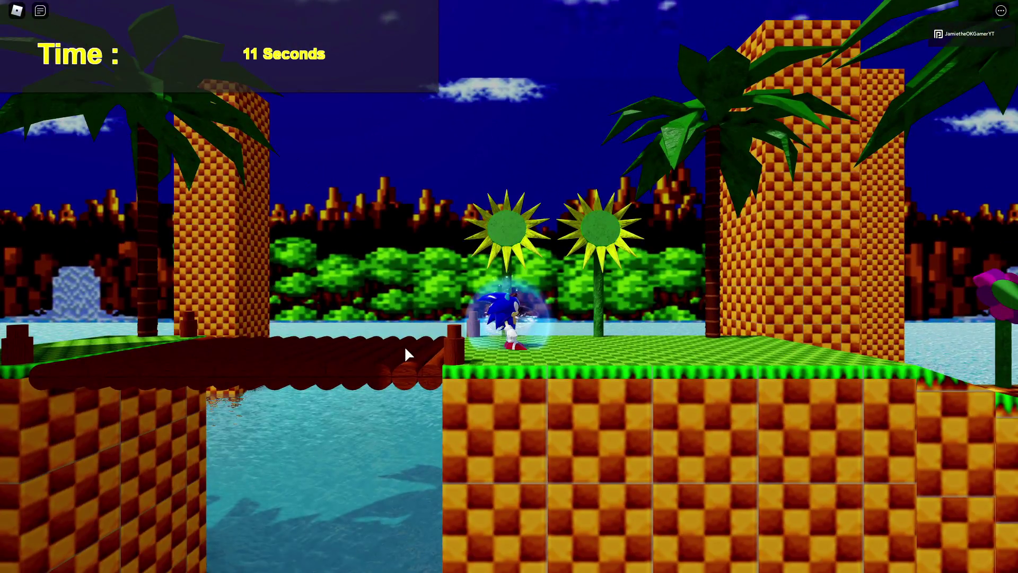
{"action": "key", "text": "a"}
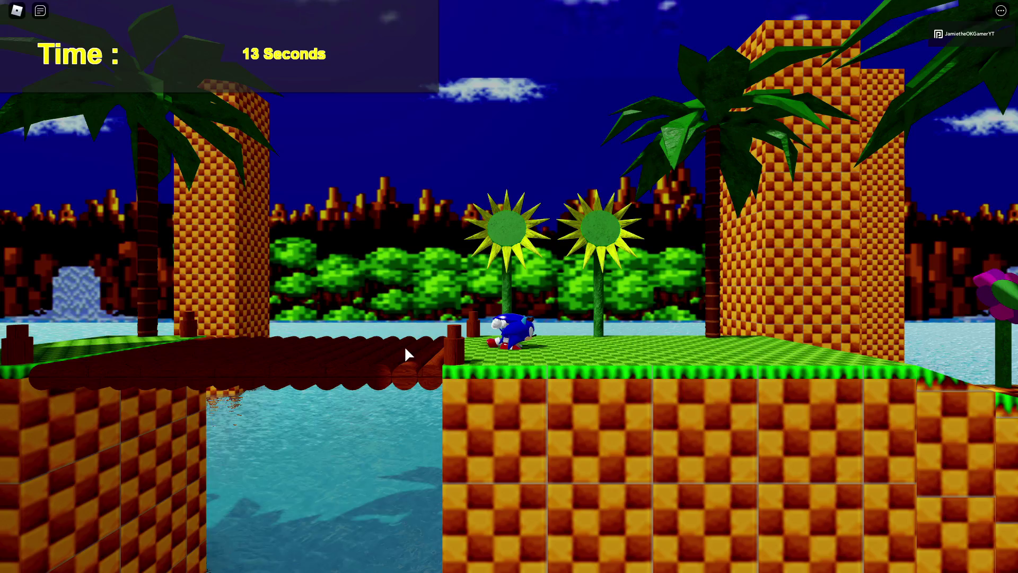
{"action": "key", "text": "space"}
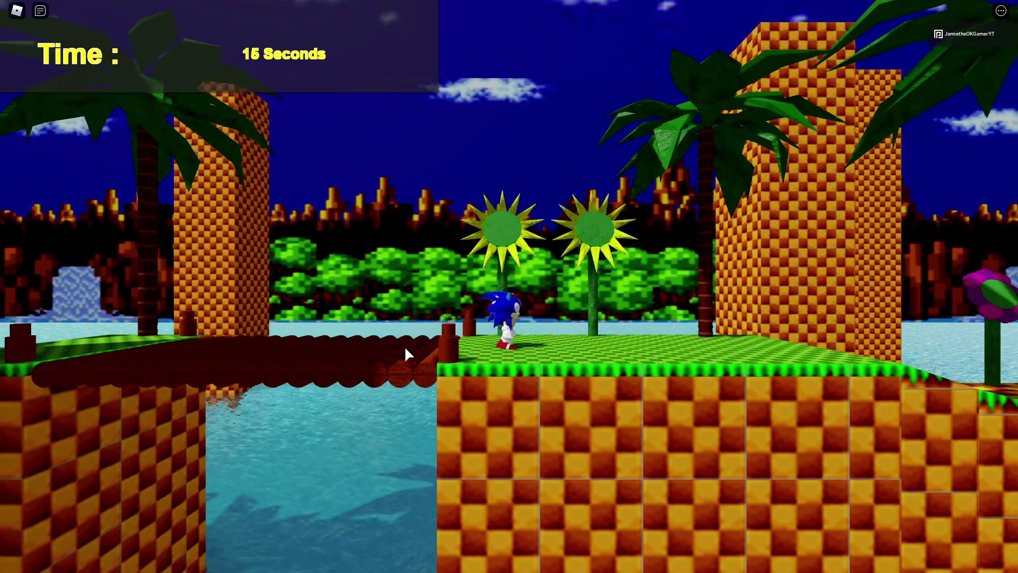
{"action": "key", "text": "space"}
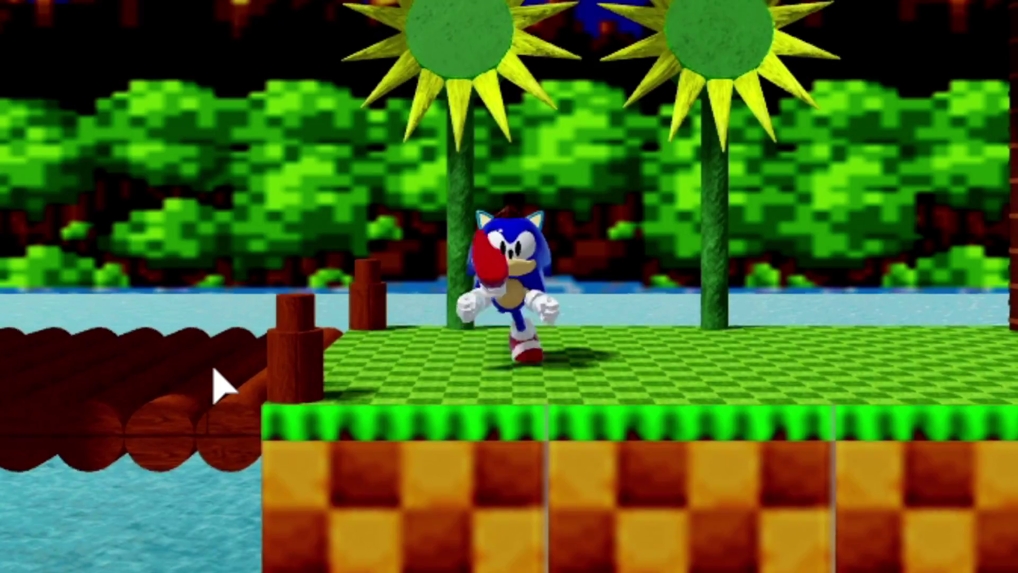
{"action": "key", "text": "d"}
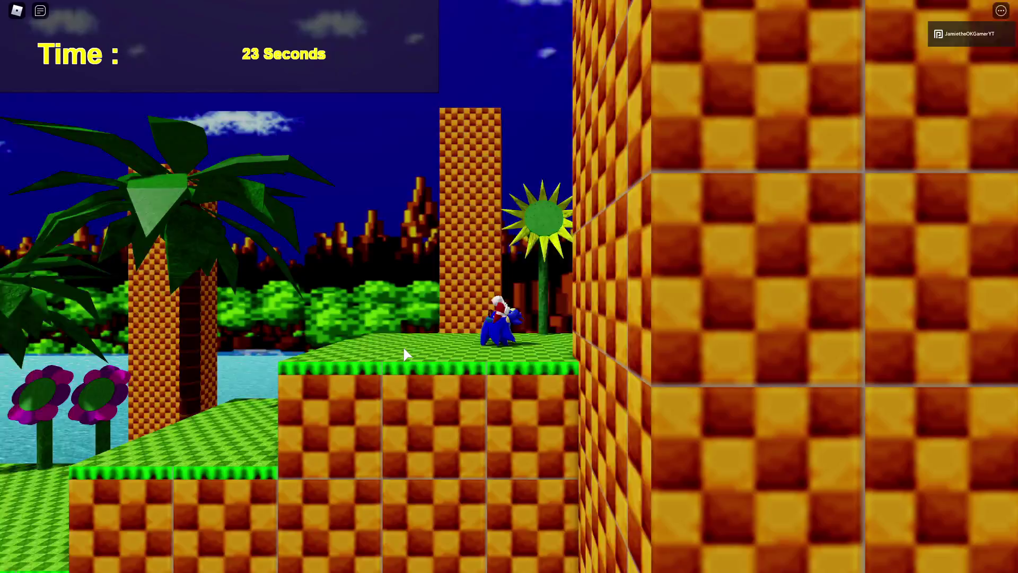
{"action": "key", "text": "space"}
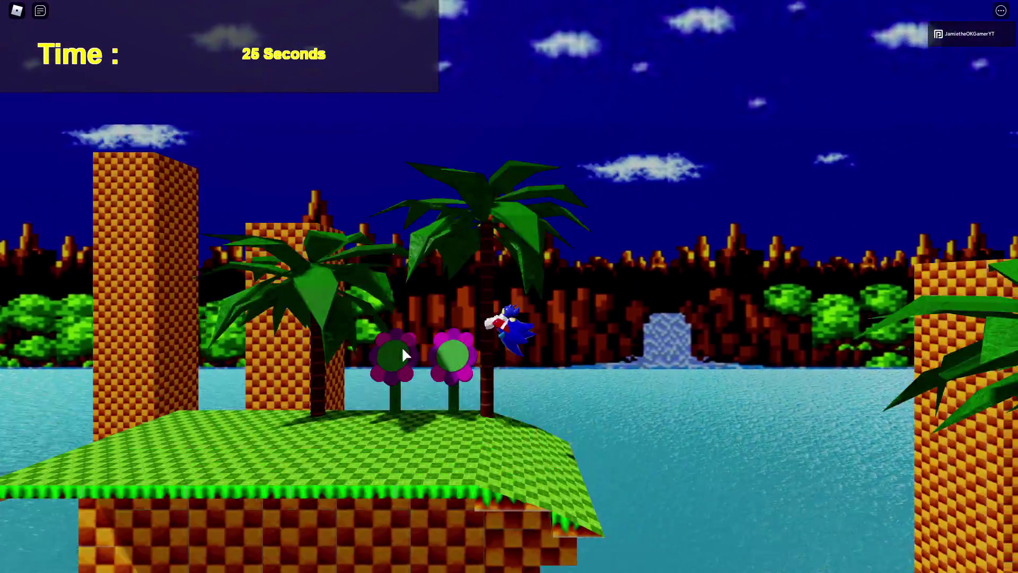
Reach the emerald in the checkered alcove, earning the Red Sonic & Blue Knuckles badge
{"action": "key", "text": "w"}
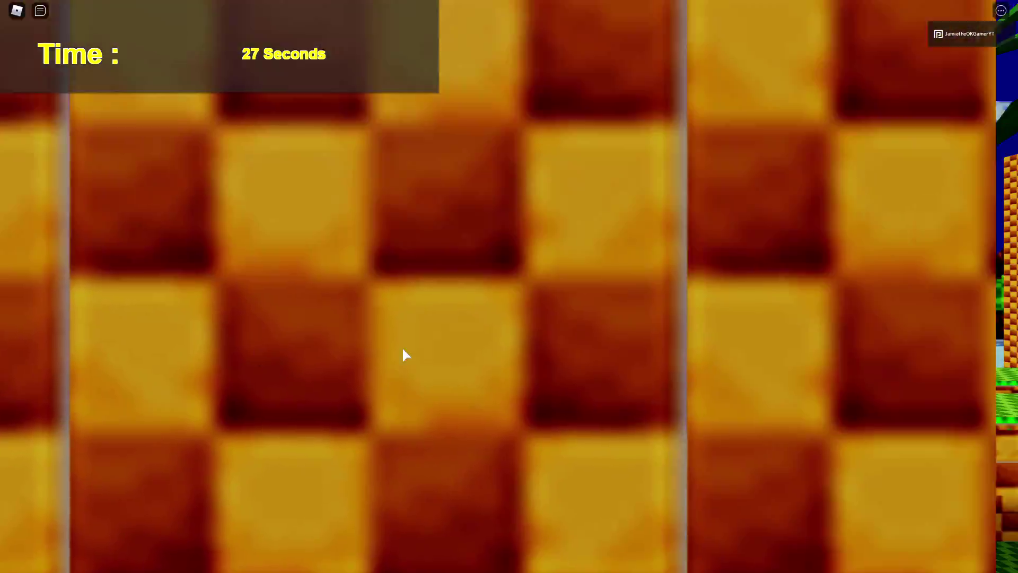
{"action": "key", "text": "w"}
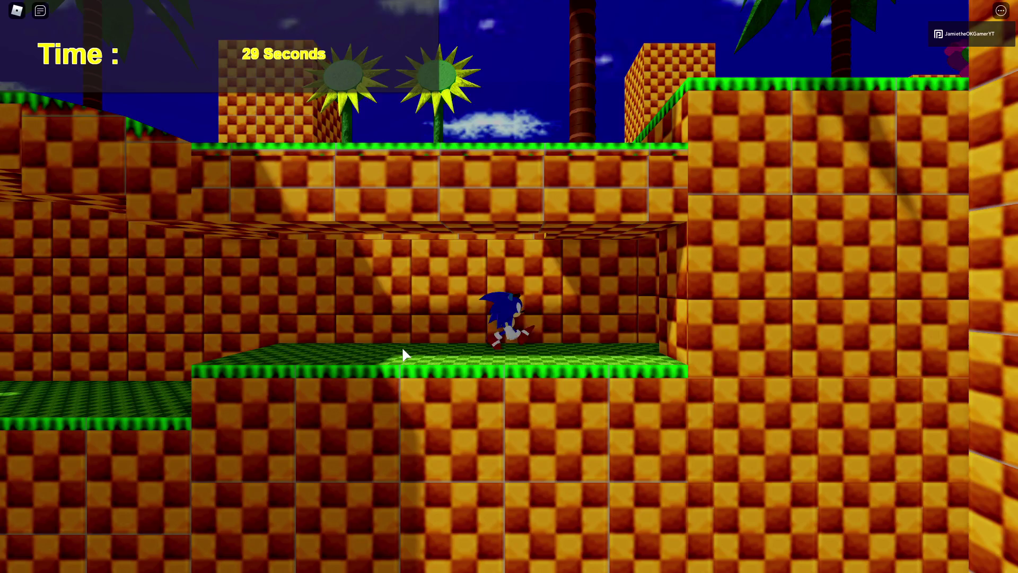
{"action": "key", "text": "w"}
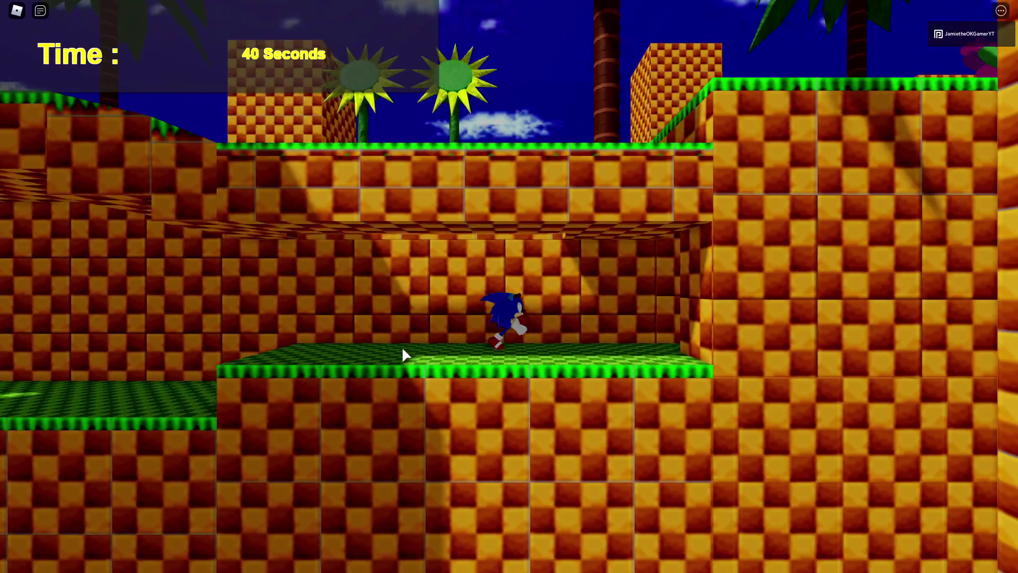
{"action": "key", "text": "w"}
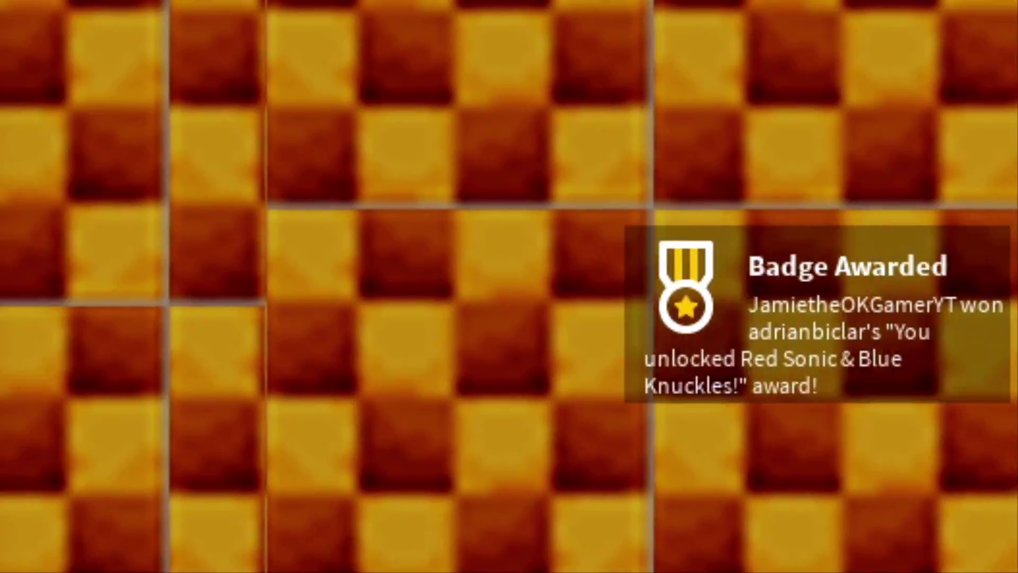
Continue past the spikes off the grass ledge toward the lakeside section
{"action": "key", "text": "w"}
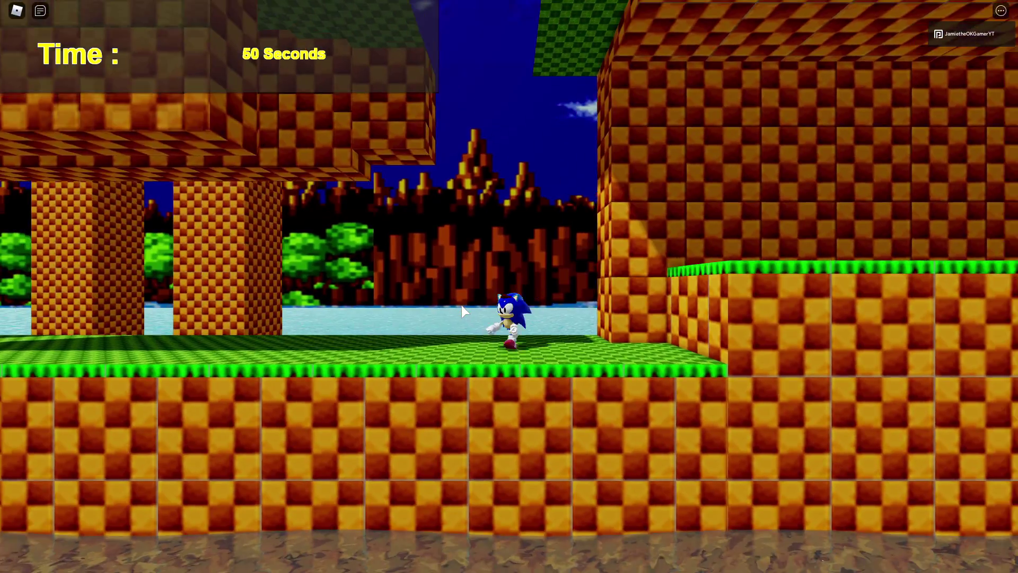
{"action": "key", "text": "w"}
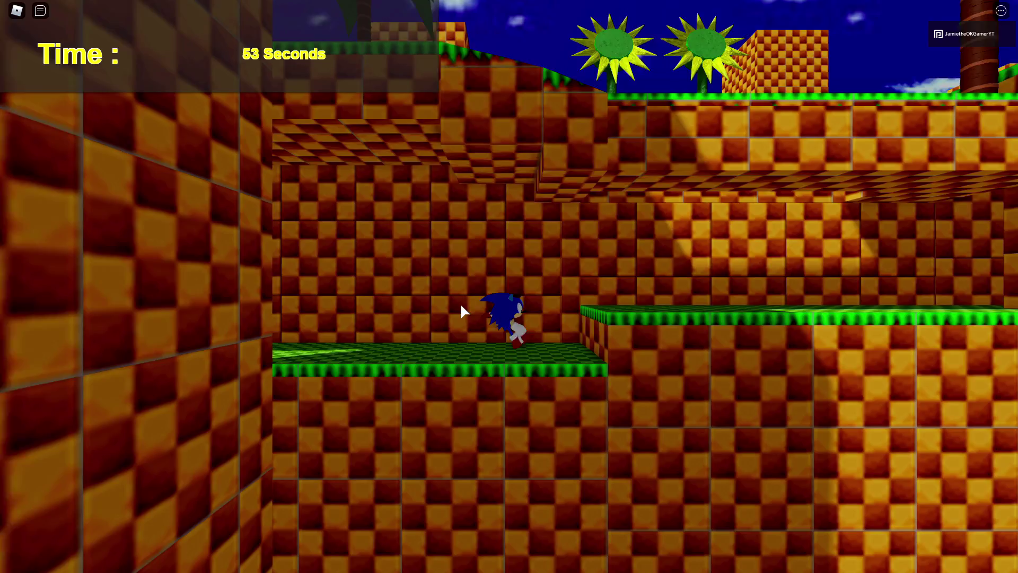
{"action": "key", "text": "w"}
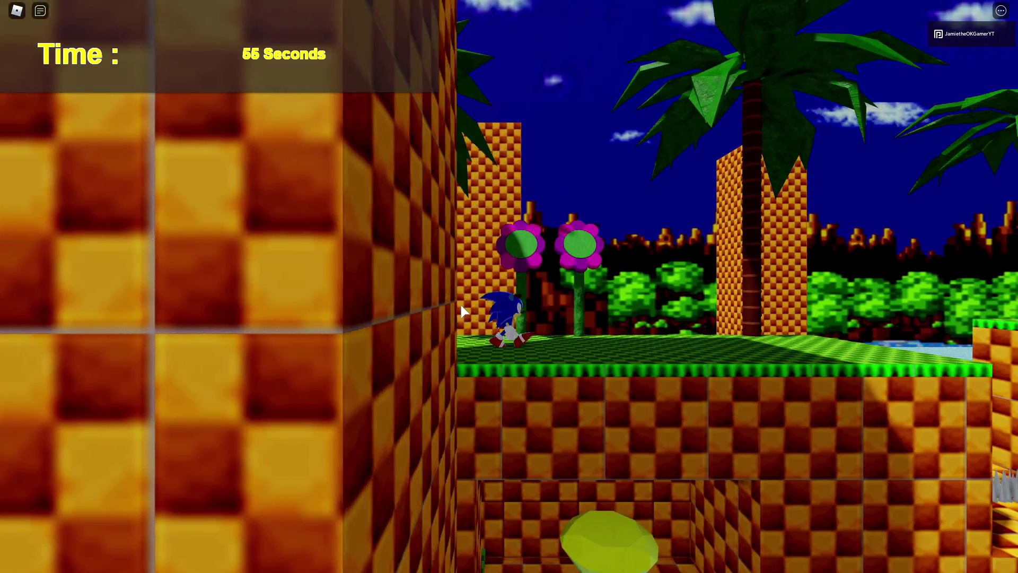
{"action": "key", "text": "w"}
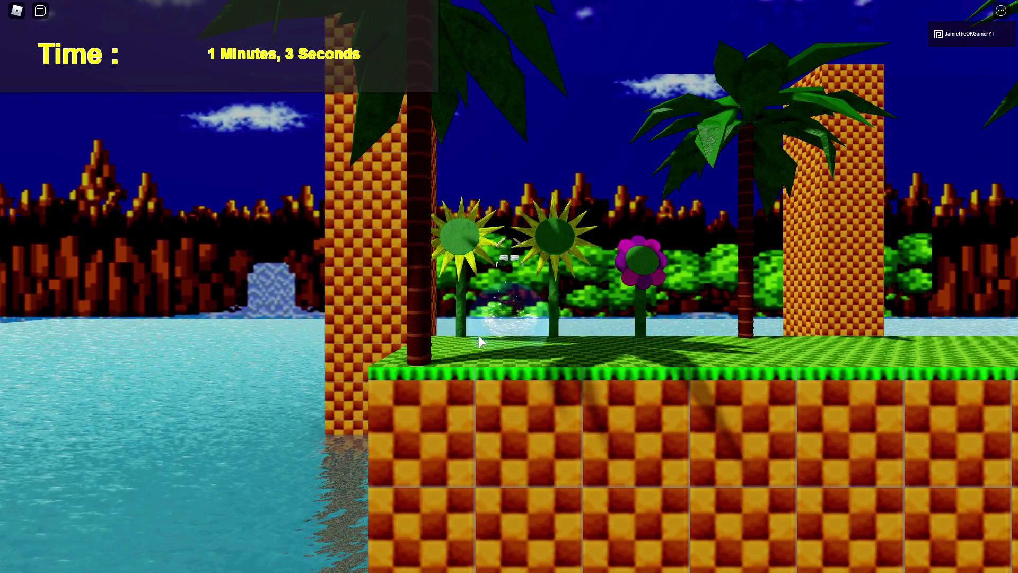
Jump Sonic across the water between checkered and grass platforms to the checkered wall
{"action": "key", "text": "a"}
{"action": "key", "text": "space"}
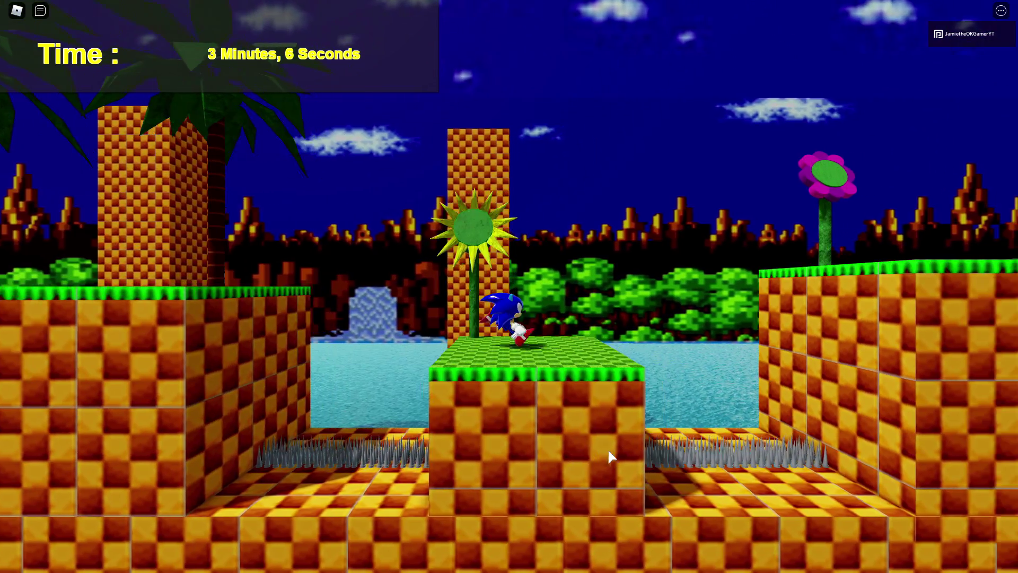
{"action": "key", "text": "space"}
{"action": "key", "text": "w"}
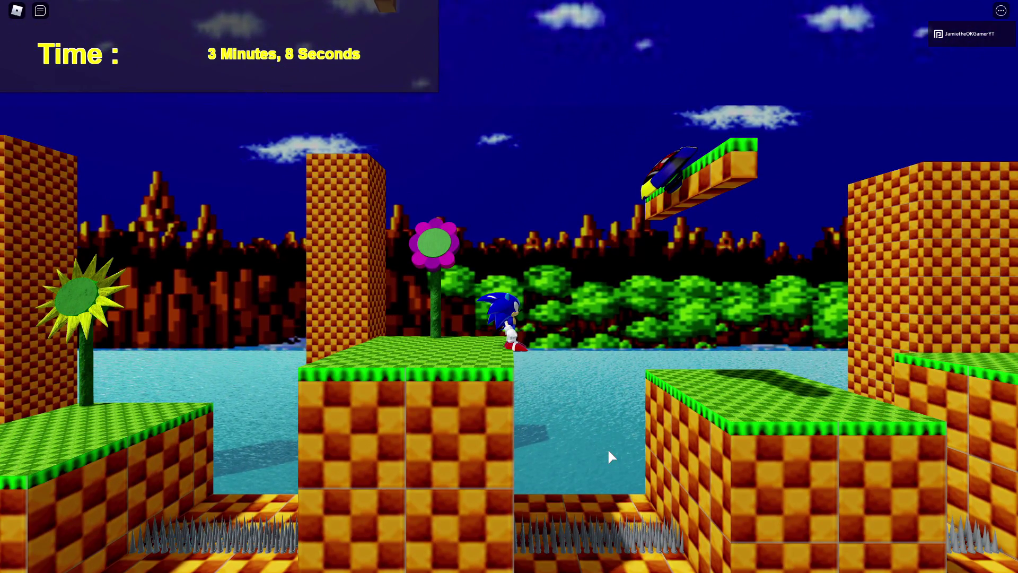
{"action": "key", "text": "s"}
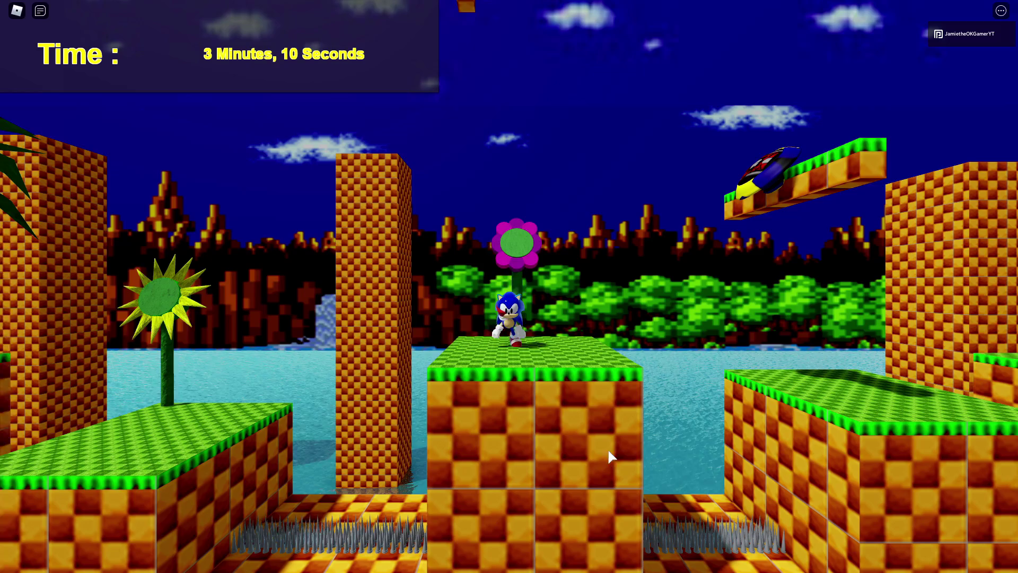
{"action": "key", "text": "d"}
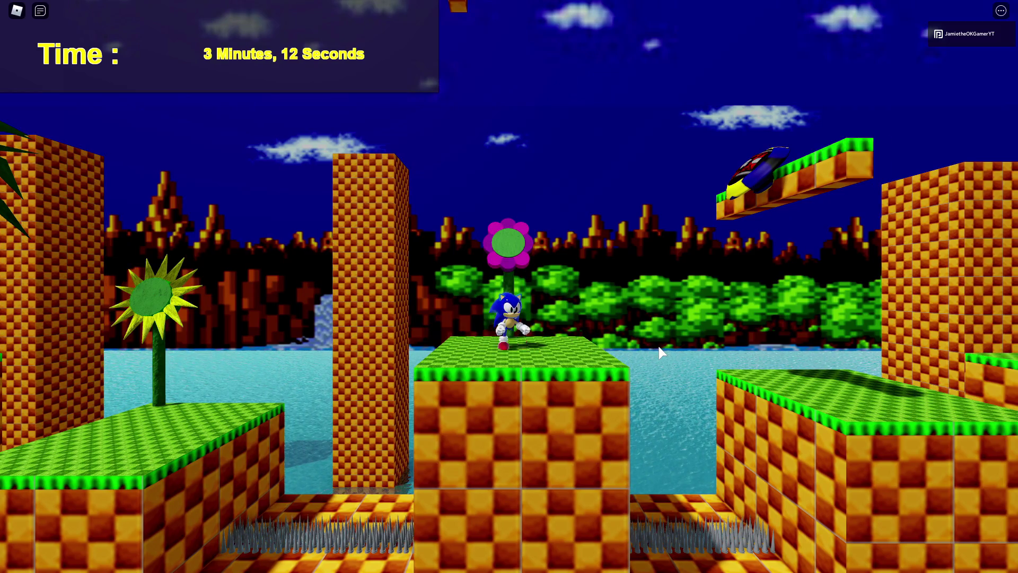
{"action": "key", "text": "w"}
{"action": "key", "text": "space"}
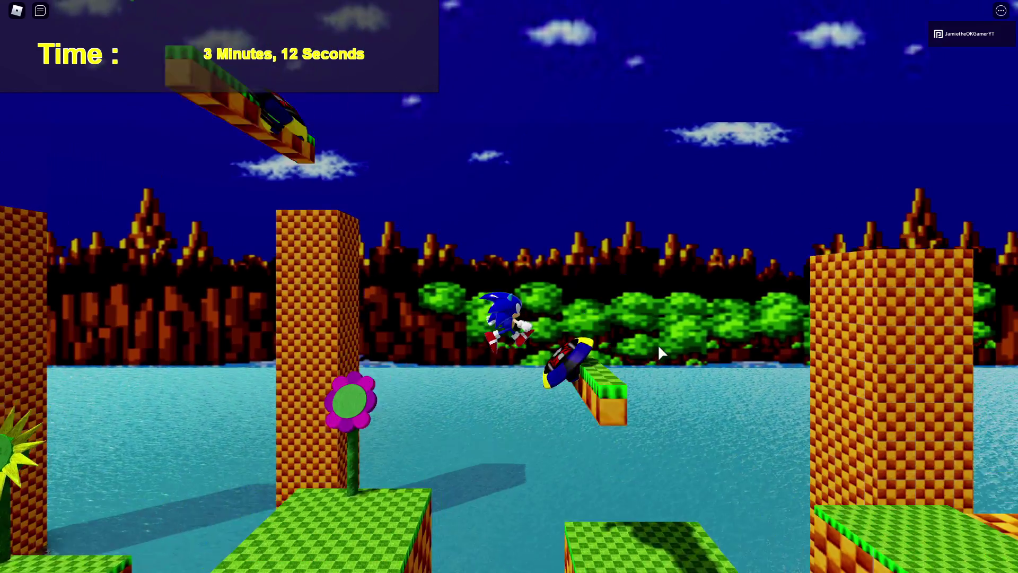
{"action": "key", "text": "d"}
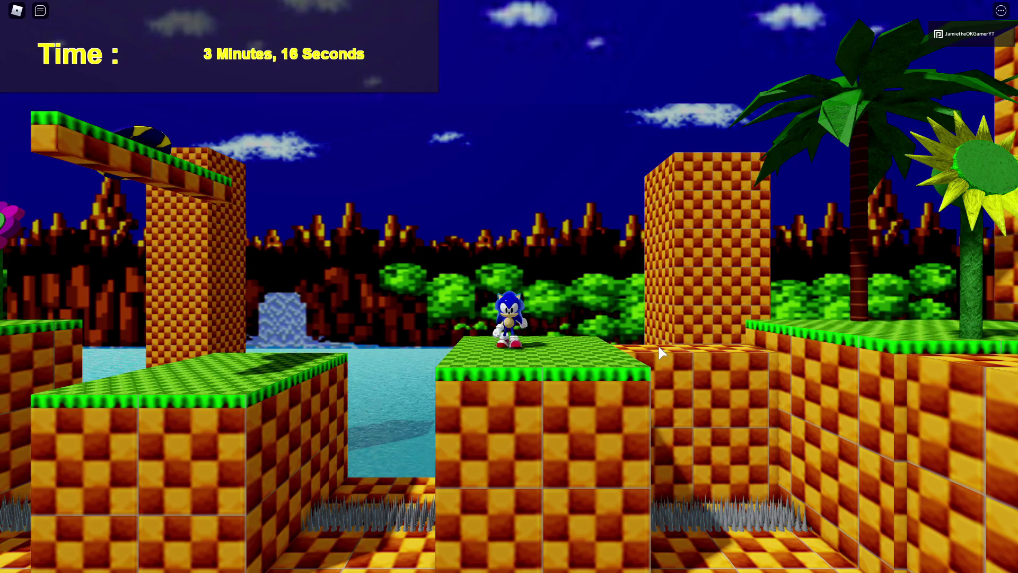
{"action": "key", "text": "w"}
{"action": "key", "text": "space"}
{"action": "key", "text": "d"}
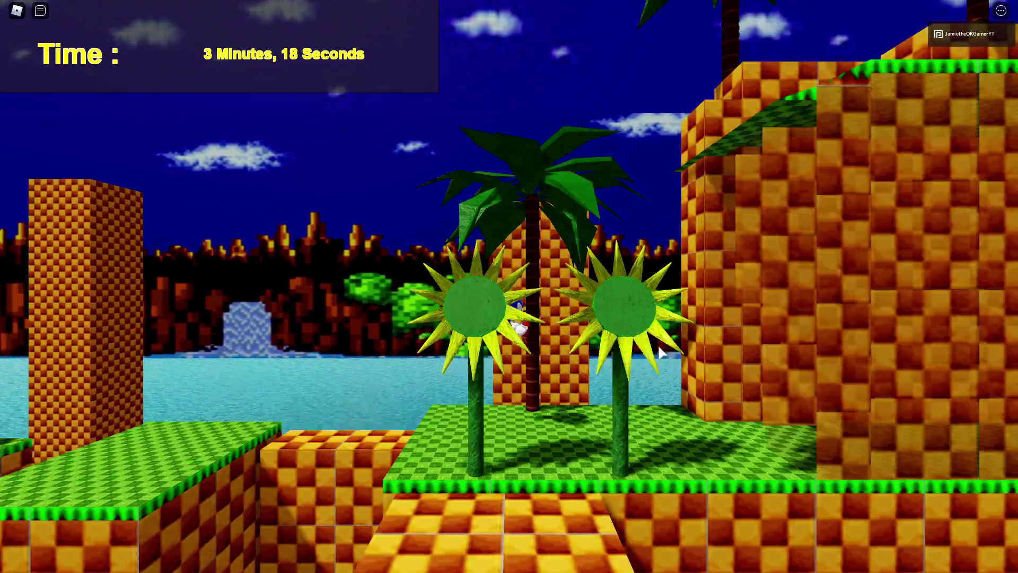
Hop across the remaining water platforms and run along the grassy ledge into the enclosure
{"action": "key", "text": "d"}
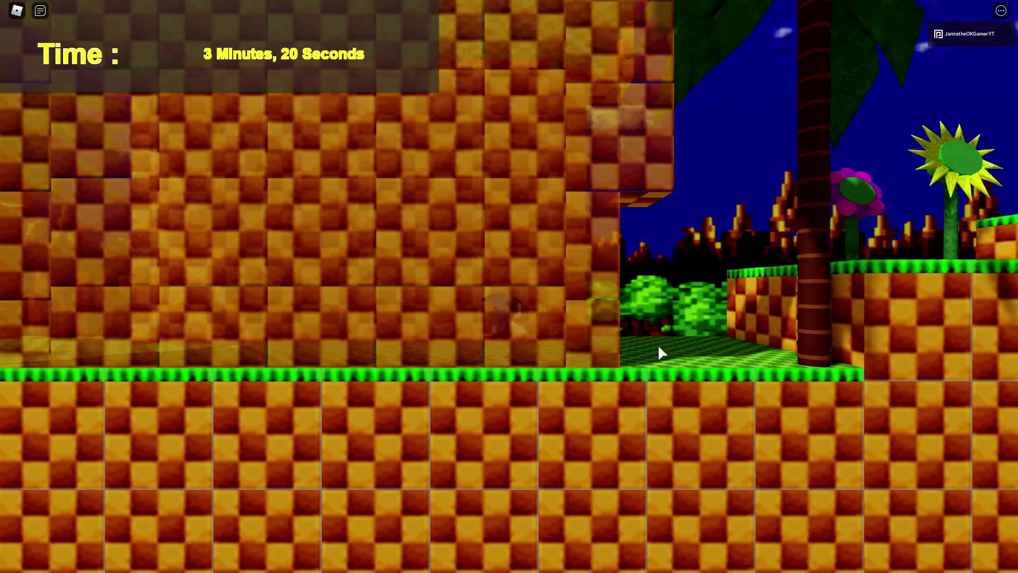
{"action": "key", "text": "w"}
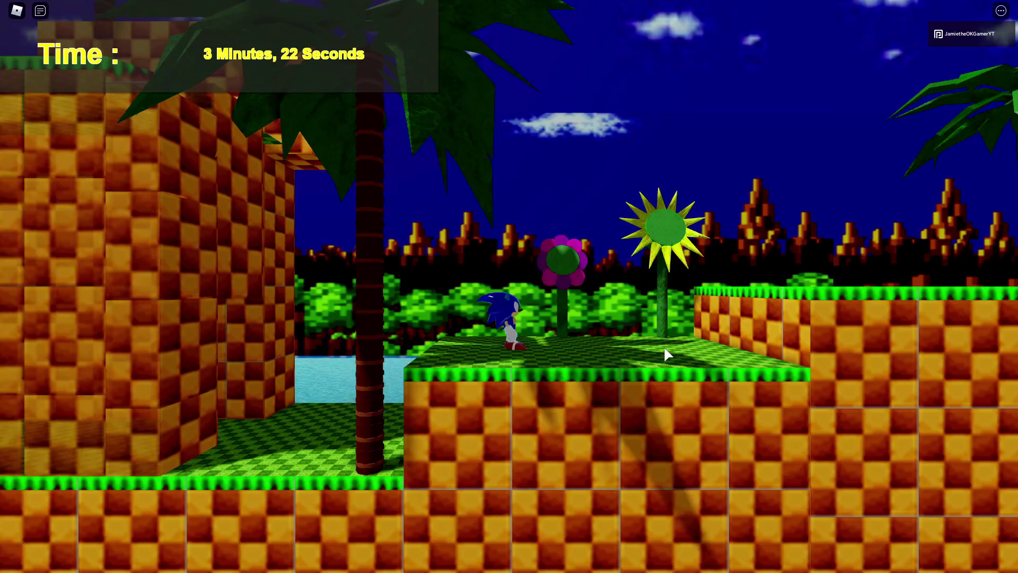
{"action": "key", "text": "a"}
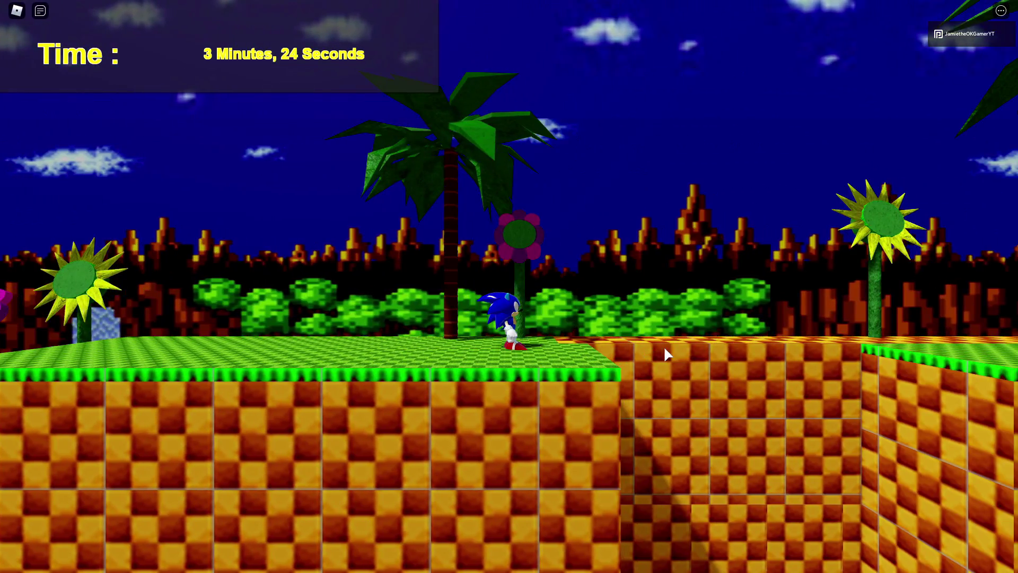
{"action": "key", "text": "w"}
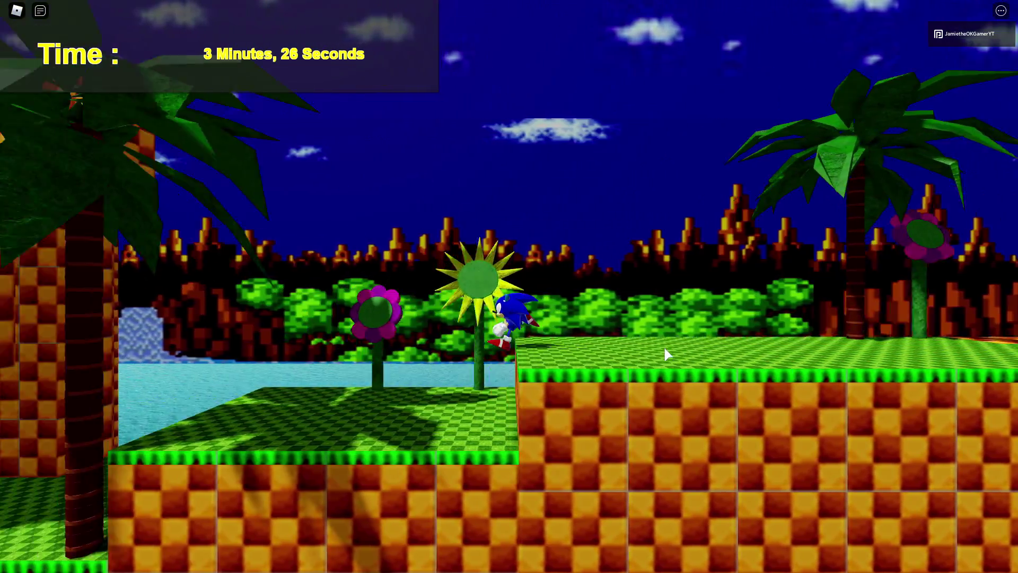
{"action": "key", "text": "space"}
{"action": "key", "text": "w"}
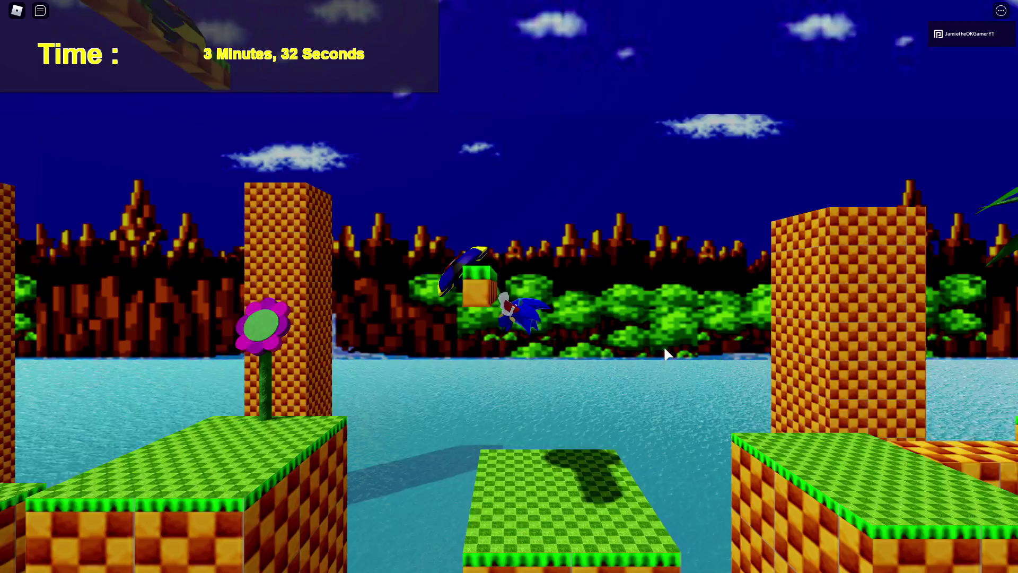
{"action": "key", "text": "space"}
{"action": "key", "text": "w"}
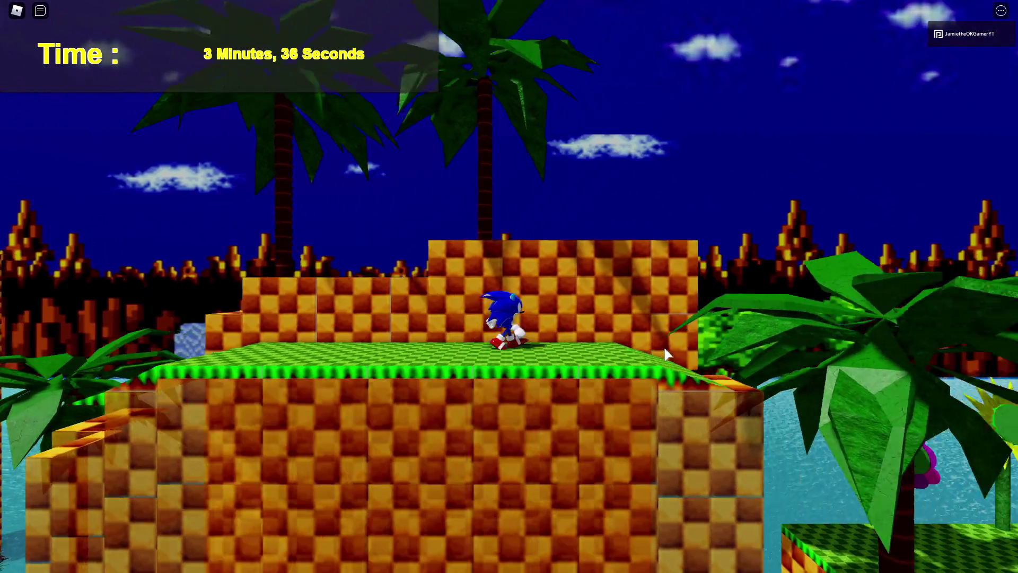
{"action": "key", "text": "w"}
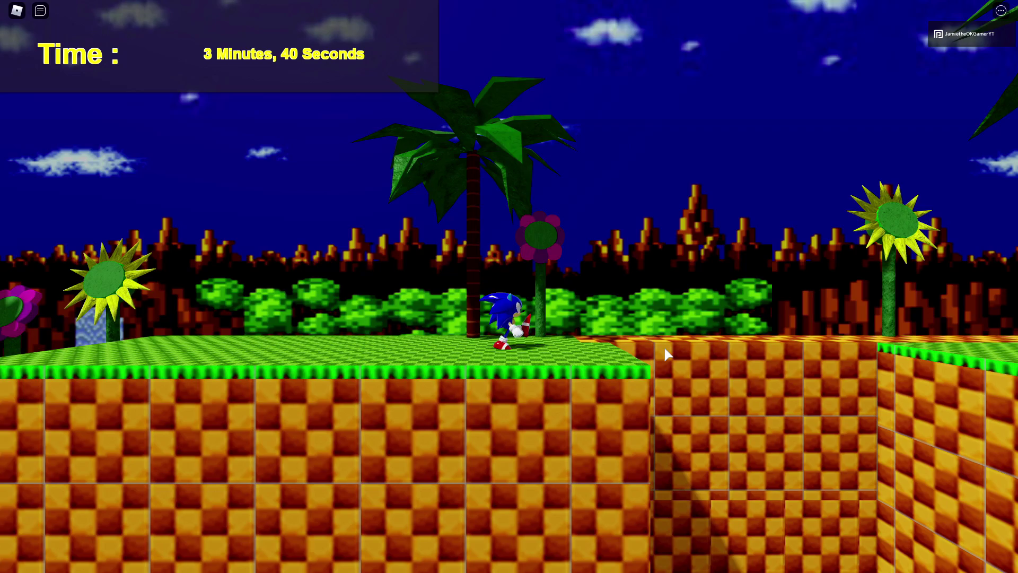
{"action": "key", "text": "w"}
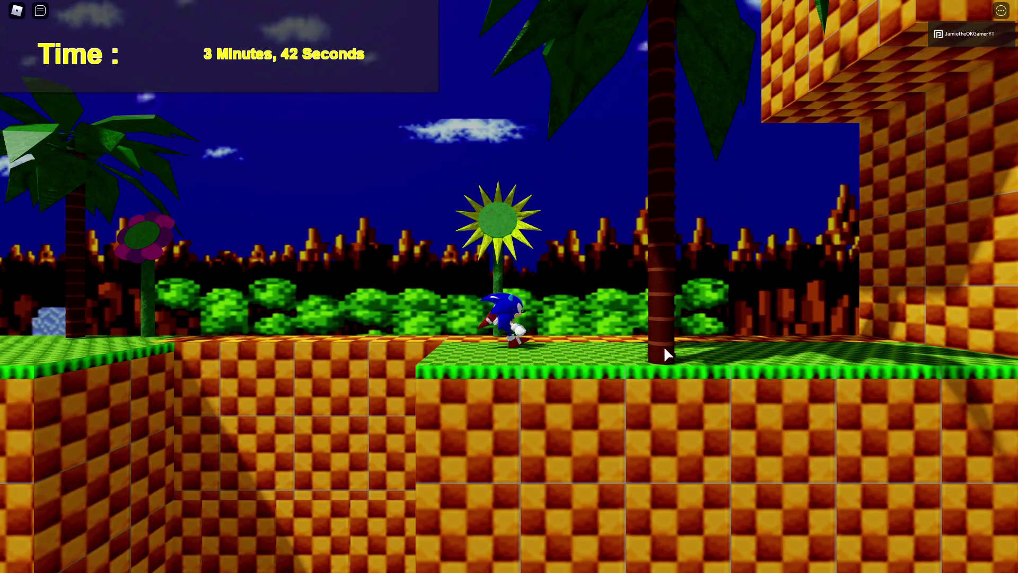
{"action": "key", "text": "a"}
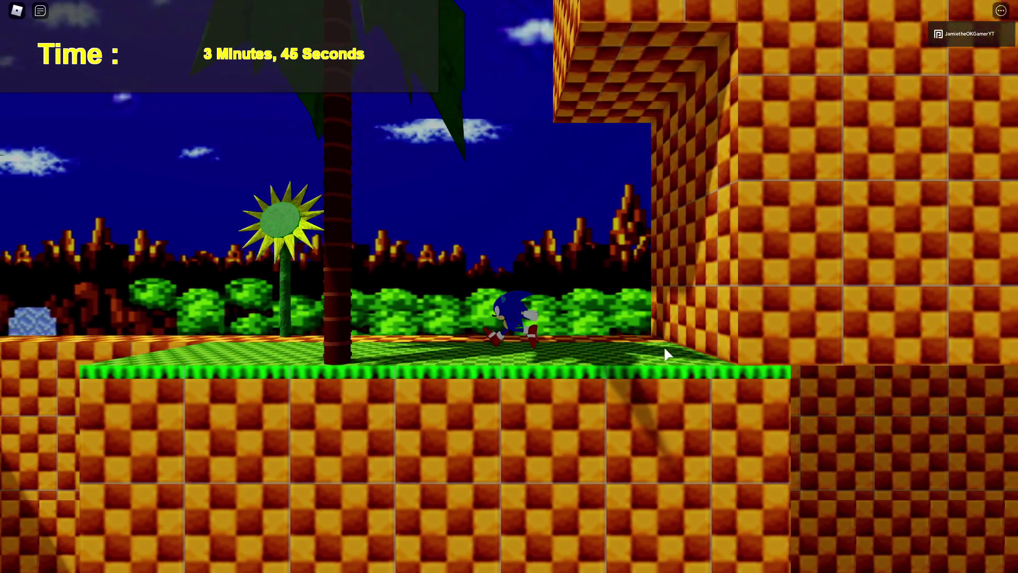
{"action": "key", "text": "w"}
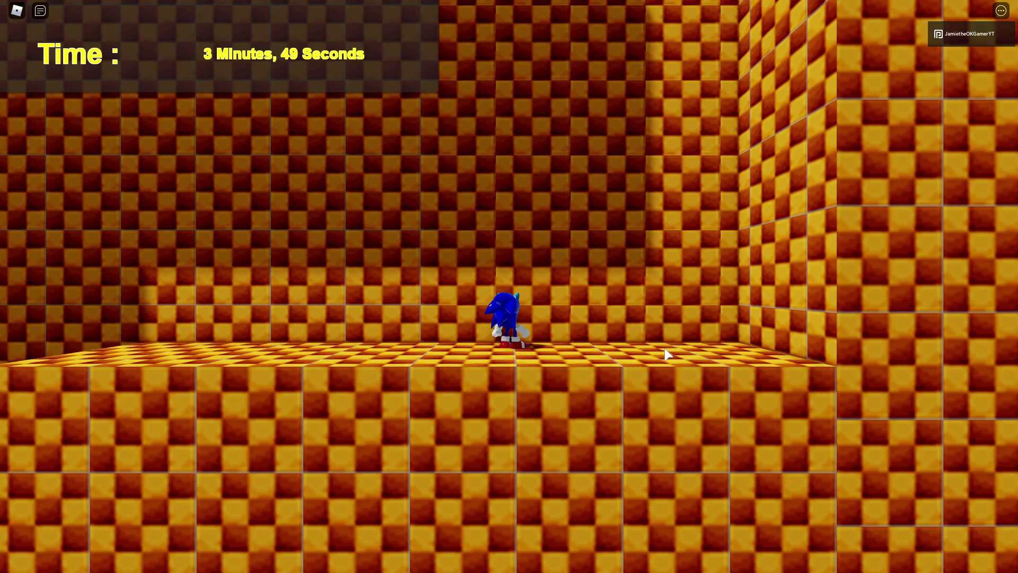
Run Sonic up the checkered wall, then climb onto the block and raised ledge
{"action": "key", "text": "d"}
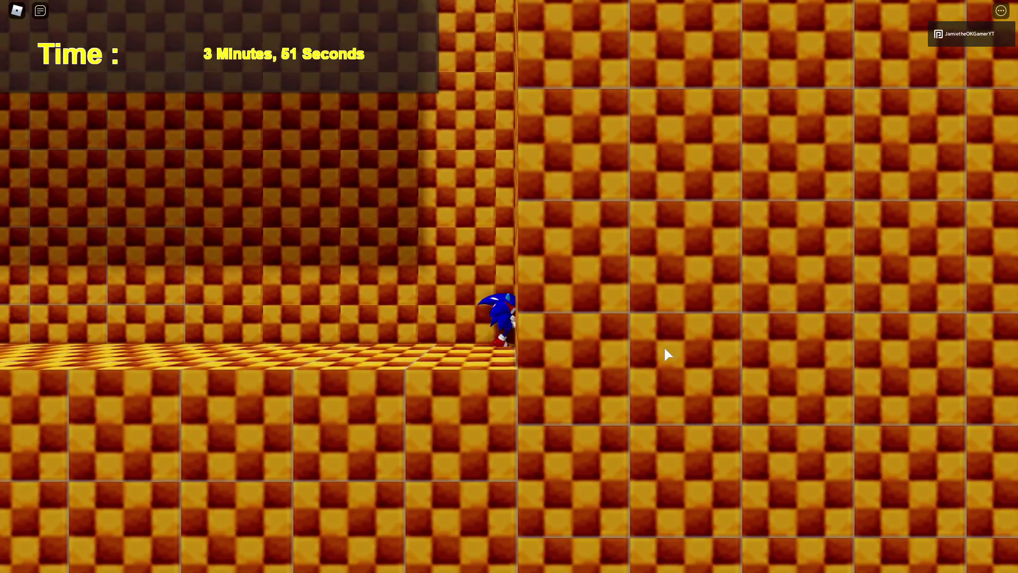
{"action": "key", "text": "s"}
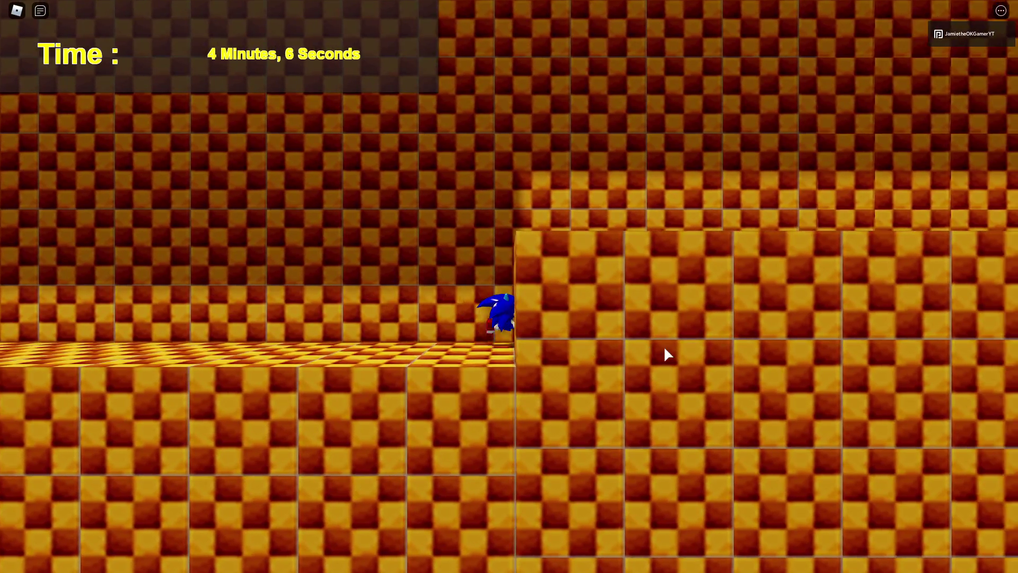
{"action": "key", "text": "a"}
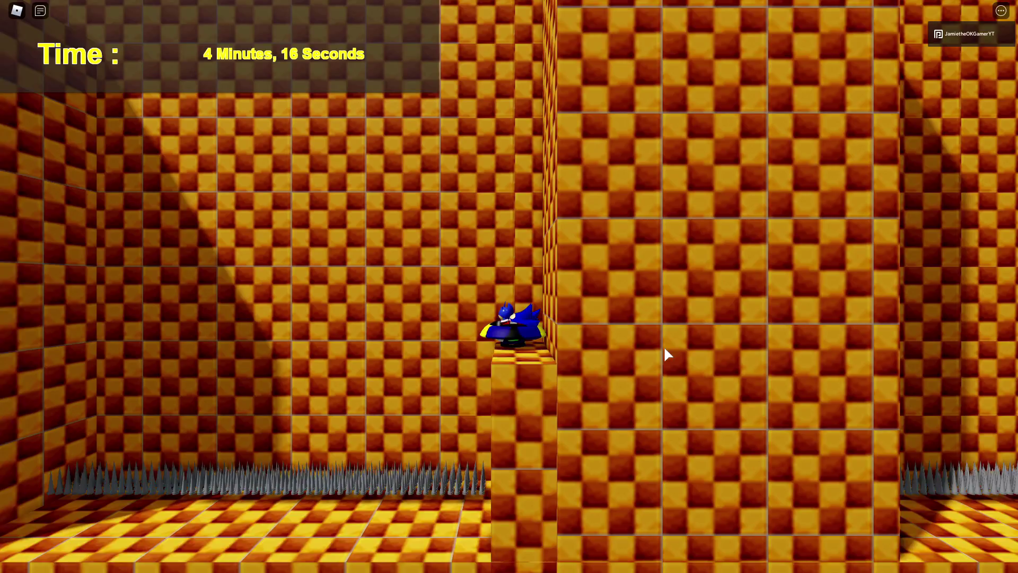
{"action": "key", "text": "space"}
{"action": "key", "text": "d"}
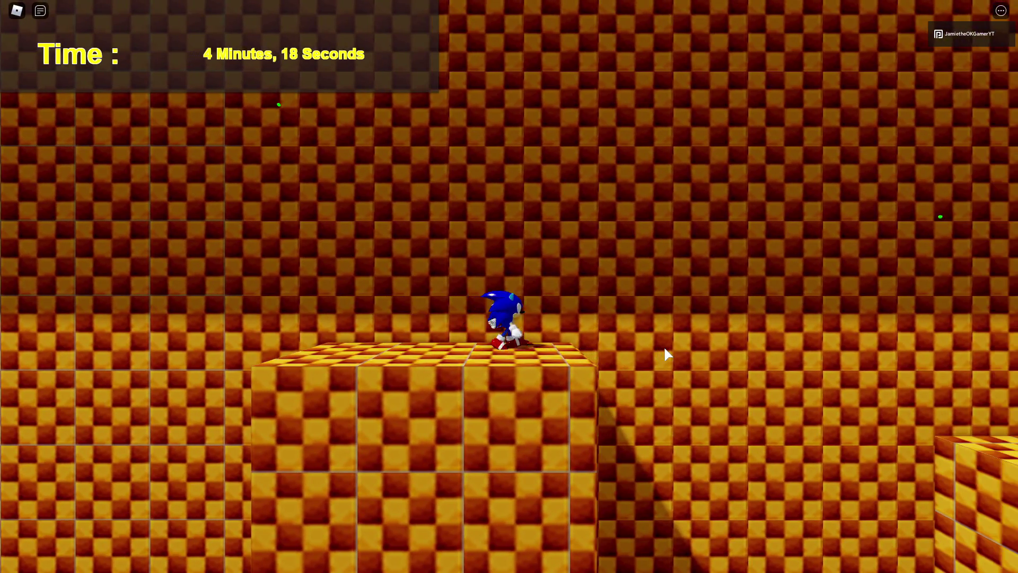
{"action": "key", "text": "d"}
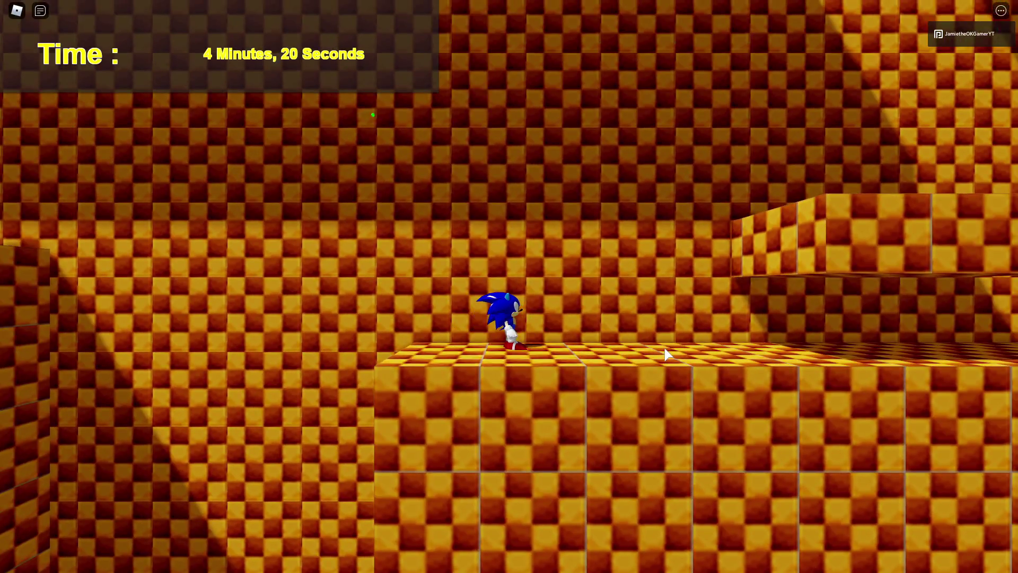
{"action": "key", "text": "a"}
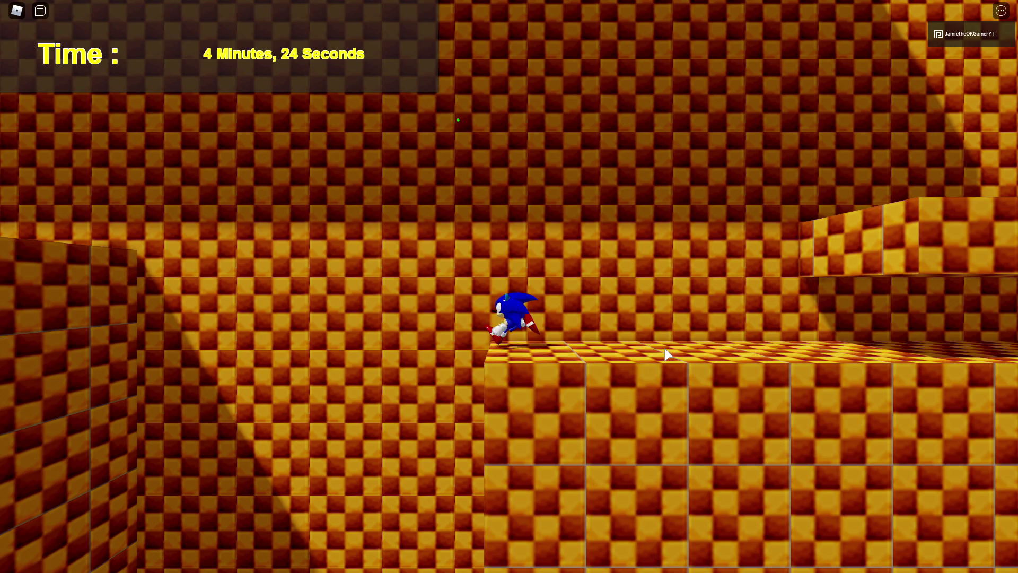
{"action": "key", "text": "d"}
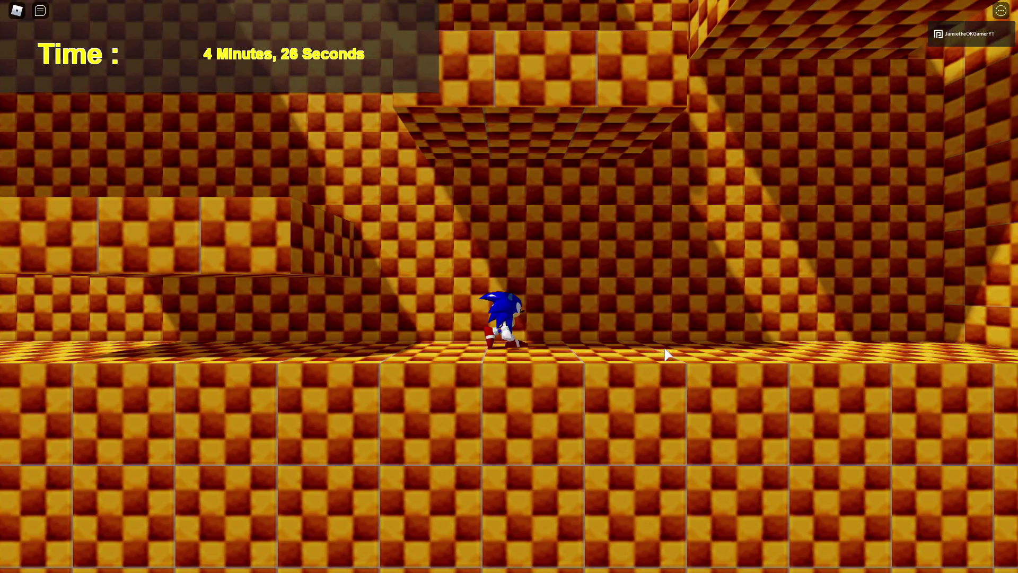
{"action": "key", "text": "d"}
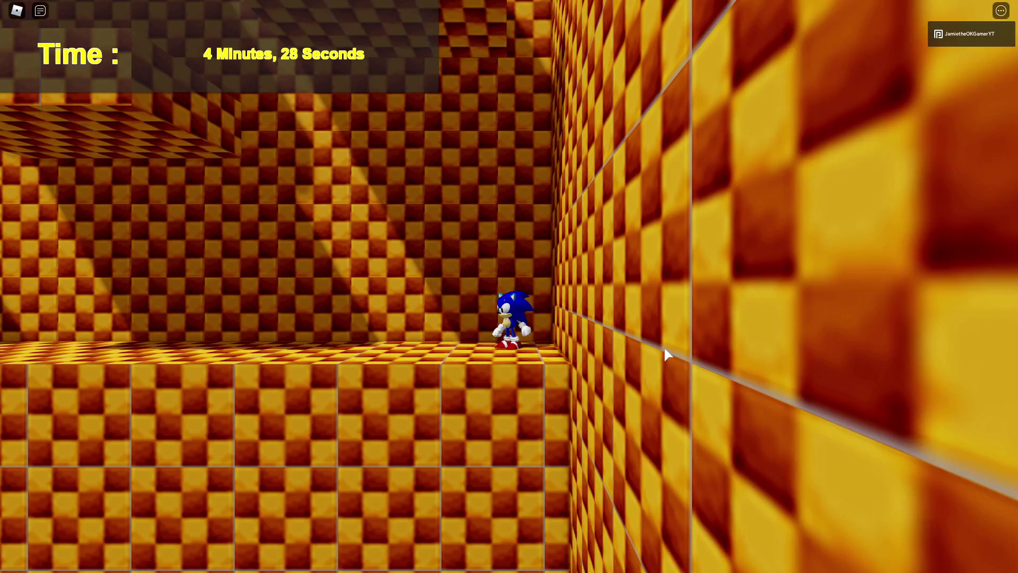
Jump across the successive platforms beside the wall and run toward the cyan portal
{"action": "key", "text": "w"}
{"action": "key", "text": "space"}
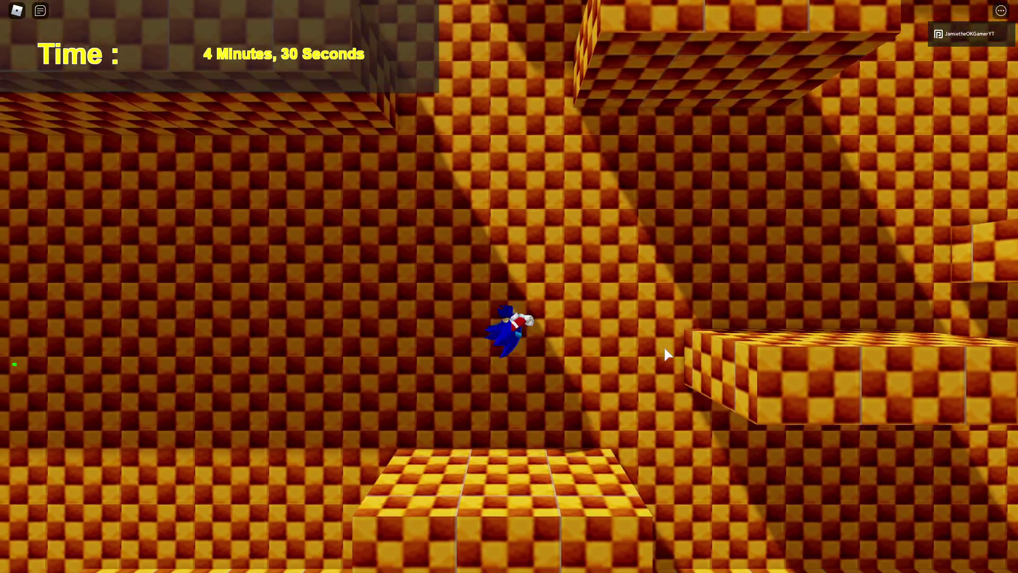
{"action": "key", "text": "space"}
{"action": "key", "text": "space"}
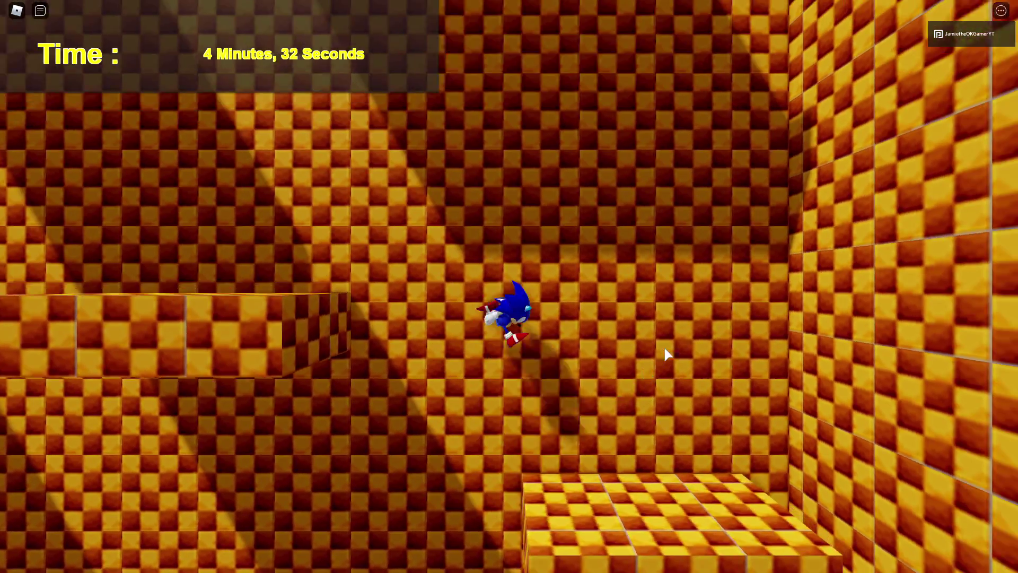
{"action": "key", "text": "space"}
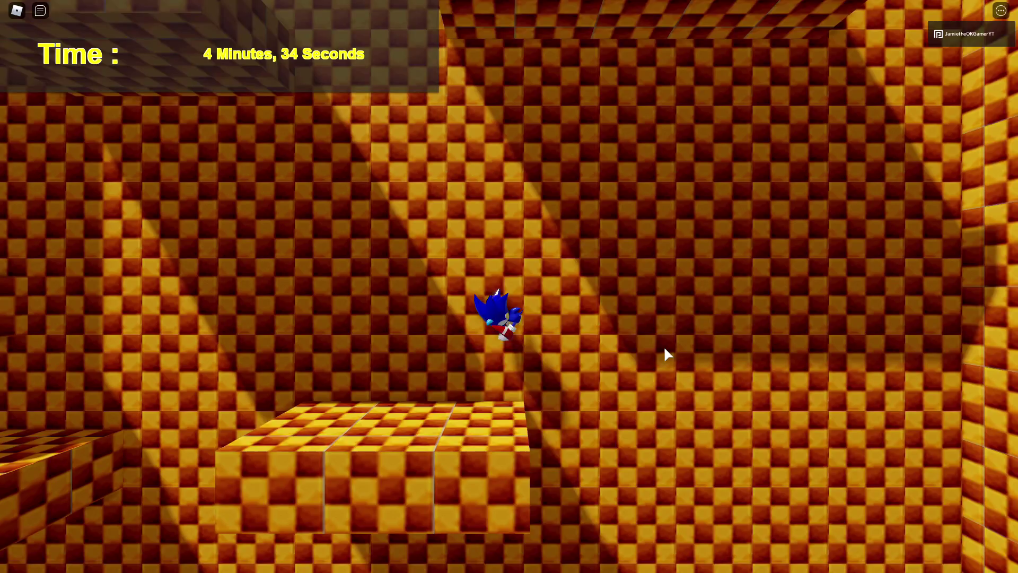
{"action": "key", "text": "space"}
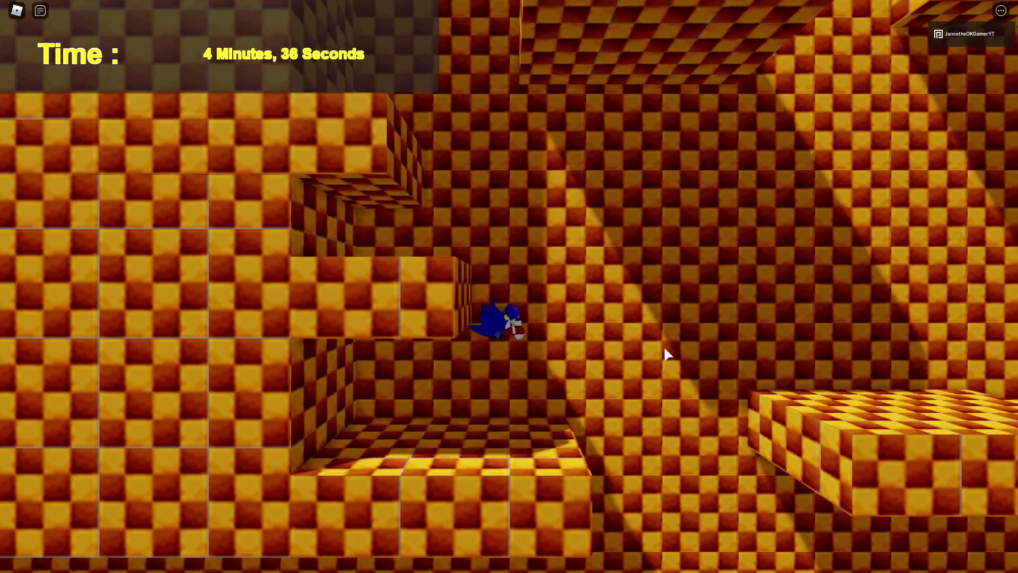
{"action": "key", "text": "space"}
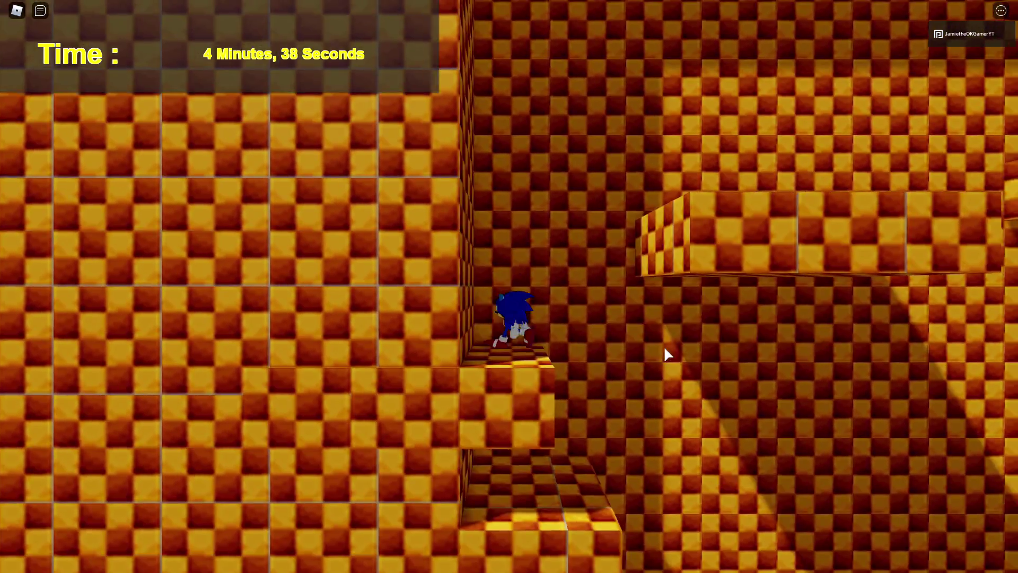
{"action": "key", "text": "w"}
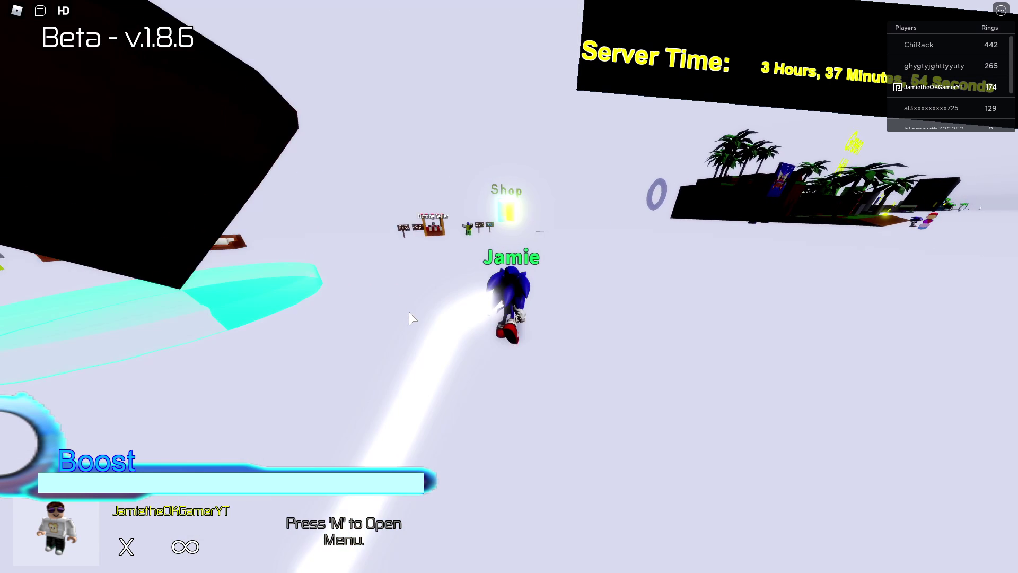
Run Sonic across the hub to the Shop booth and through its portal
{"action": "key", "text": "w"}
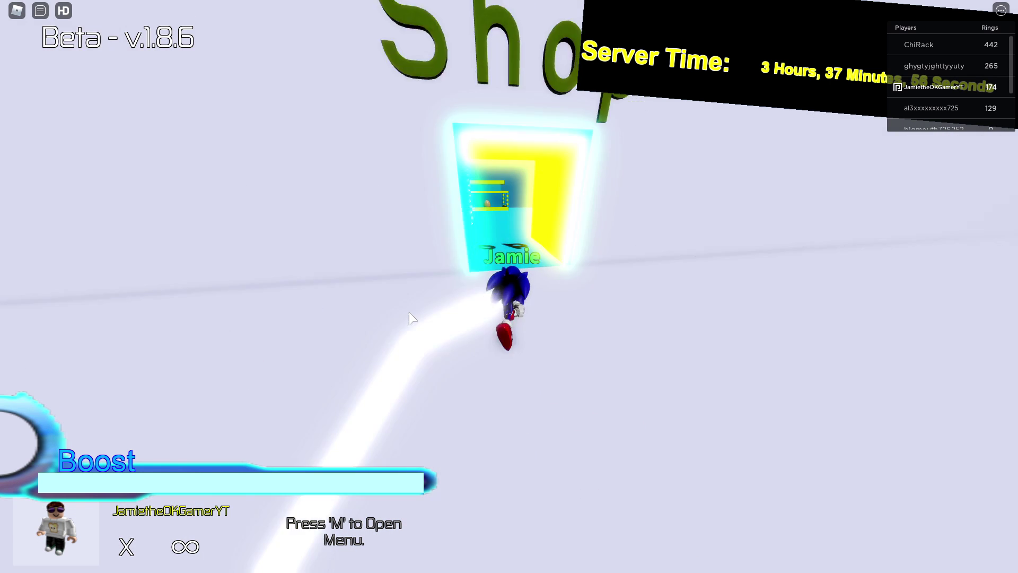
{"action": "key", "text": "w"}
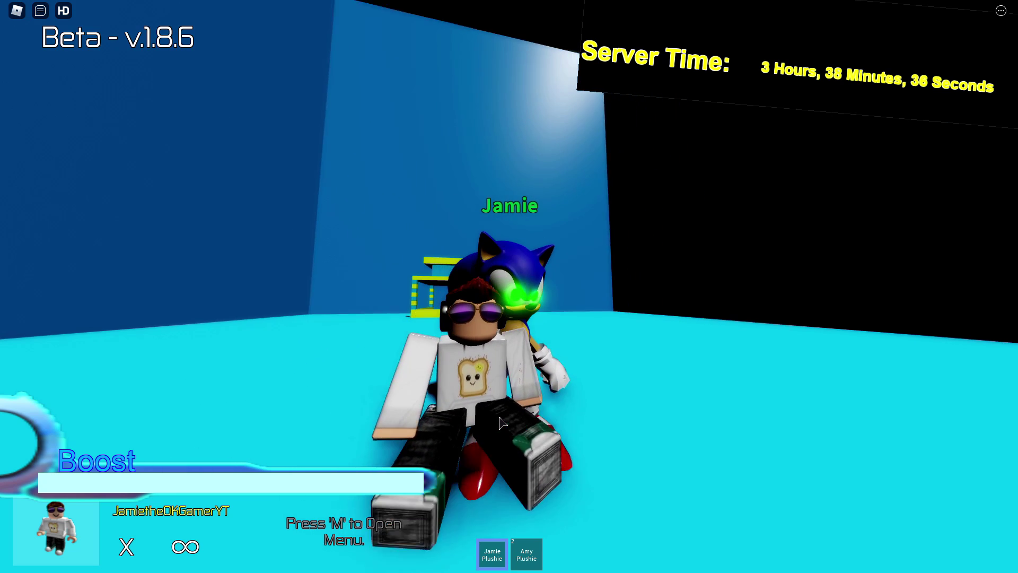
Turn Sonic toward the viewer, equip the Amy Plushie, and open the Shop menu
{"action": "key", "text": "w"}
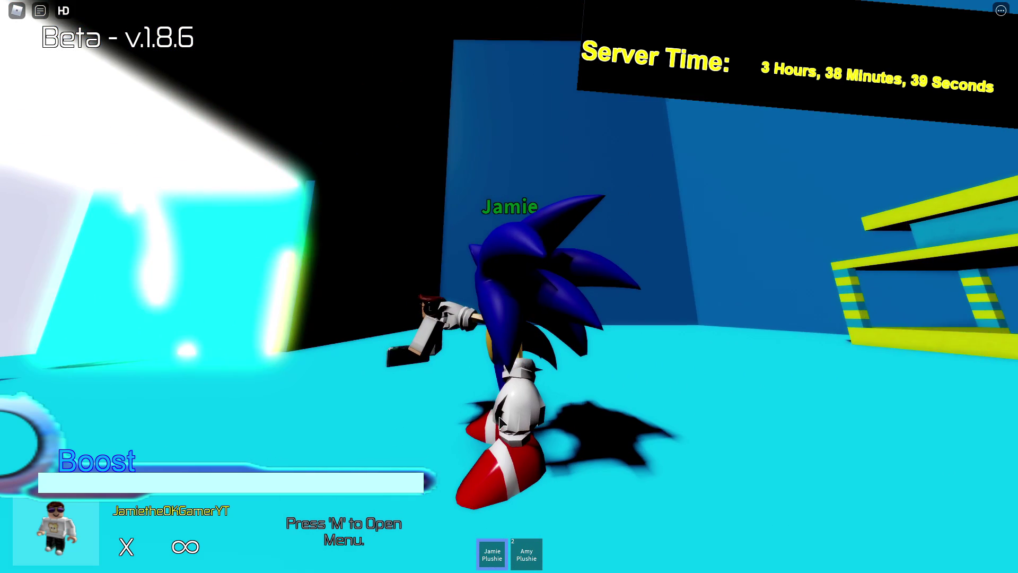
{"action": "key", "text": "s"}
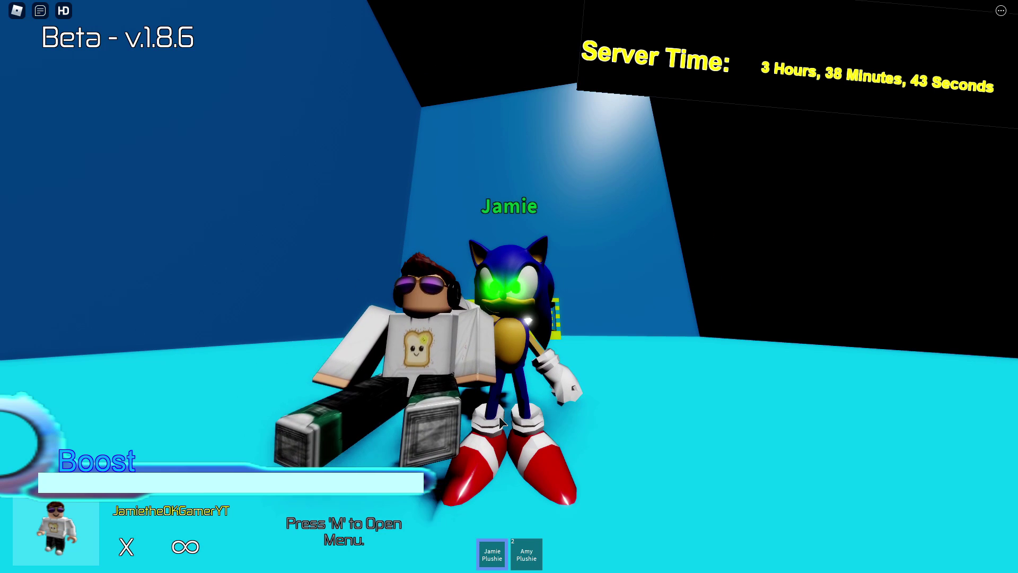
{"action": "key", "text": "2"}
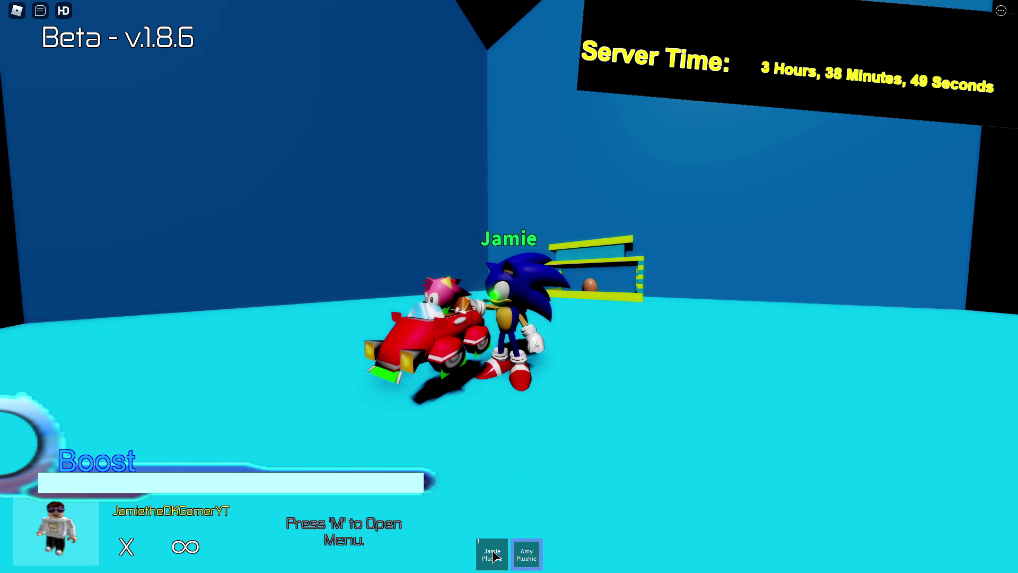
{"action": "scroll", "coordinate": [516, 476], "scroll_direction": "up", "scroll_amount": 3}
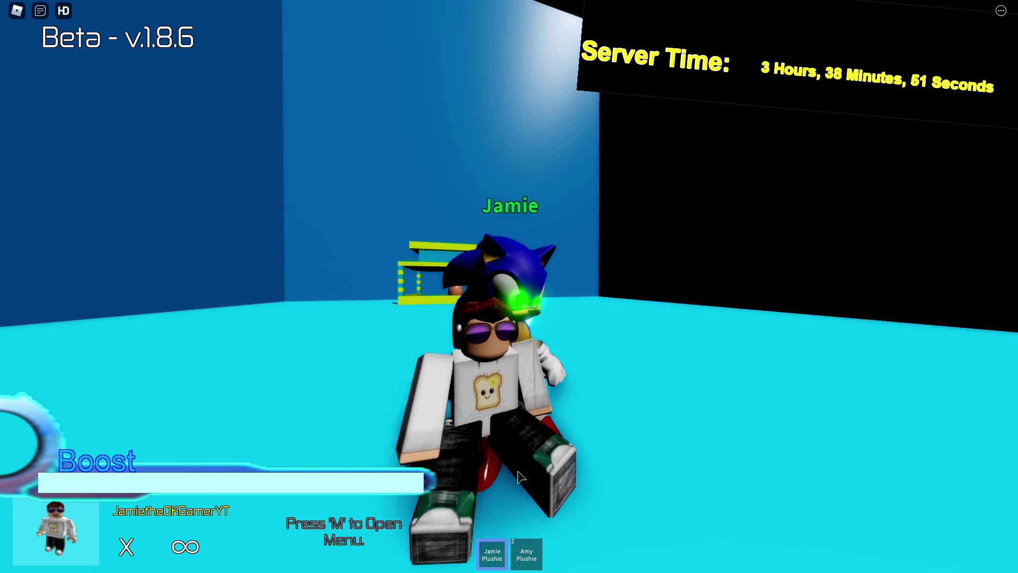
{"action": "scroll", "coordinate": [518, 470], "scroll_direction": "down", "scroll_amount": 5}
{"action": "key", "text": "m"}
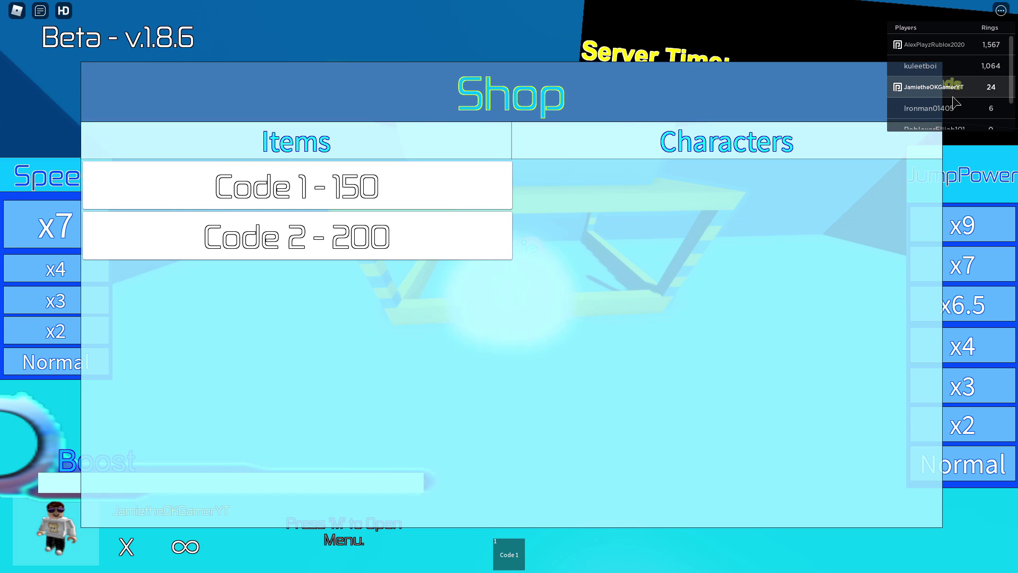
Close the Shop with the M hotkey and head back to the hub
{"action": "key", "text": "m"}
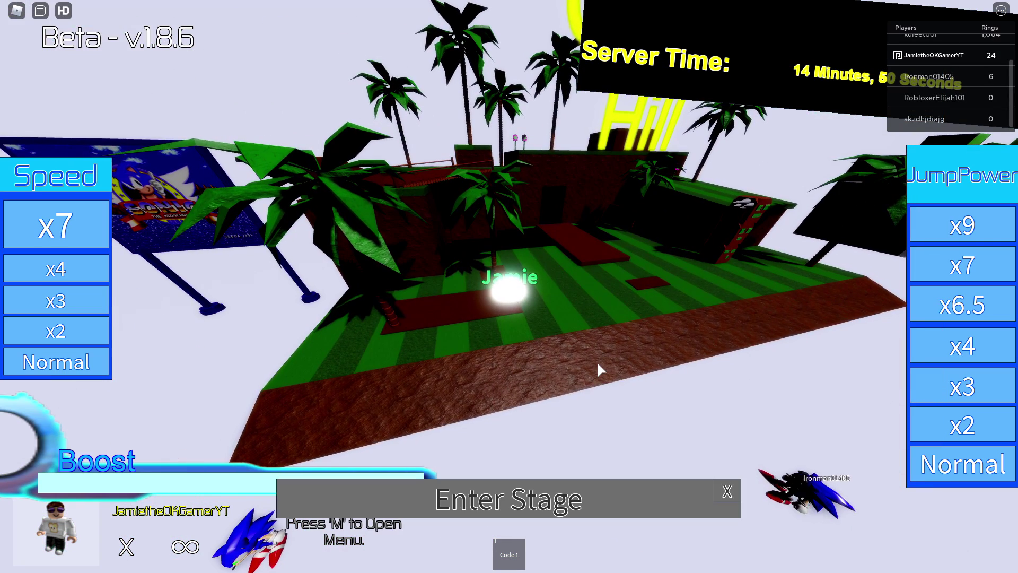
Load the Green Hill stage from the island's Enter Stage bar
{"action": "left_click", "coordinate": [517, 500]}
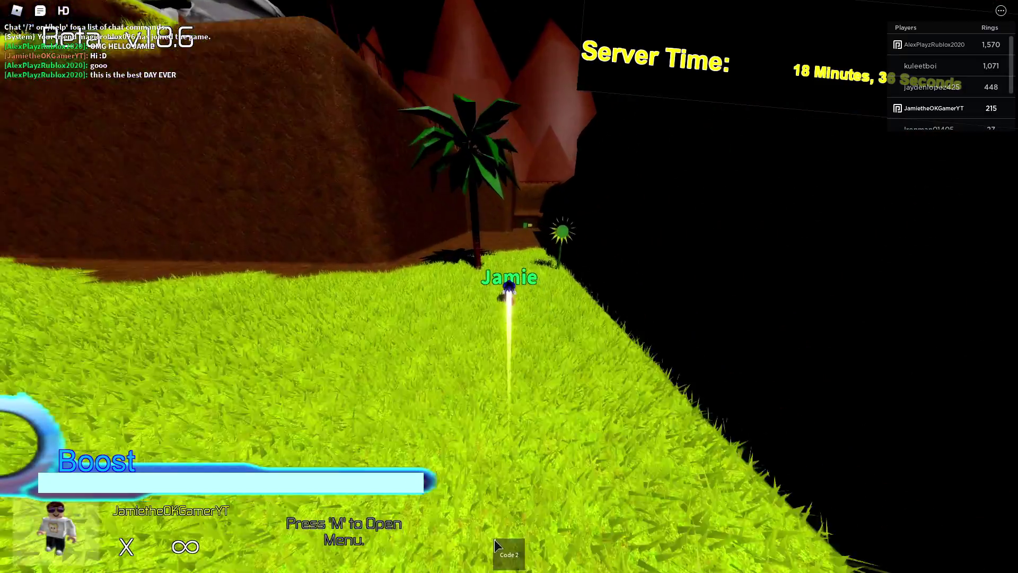
Equip Code 2 and enter code 911426 on the corridor keypad
{"action": "key", "text": "1"}
{"action": "key", "text": "w"}
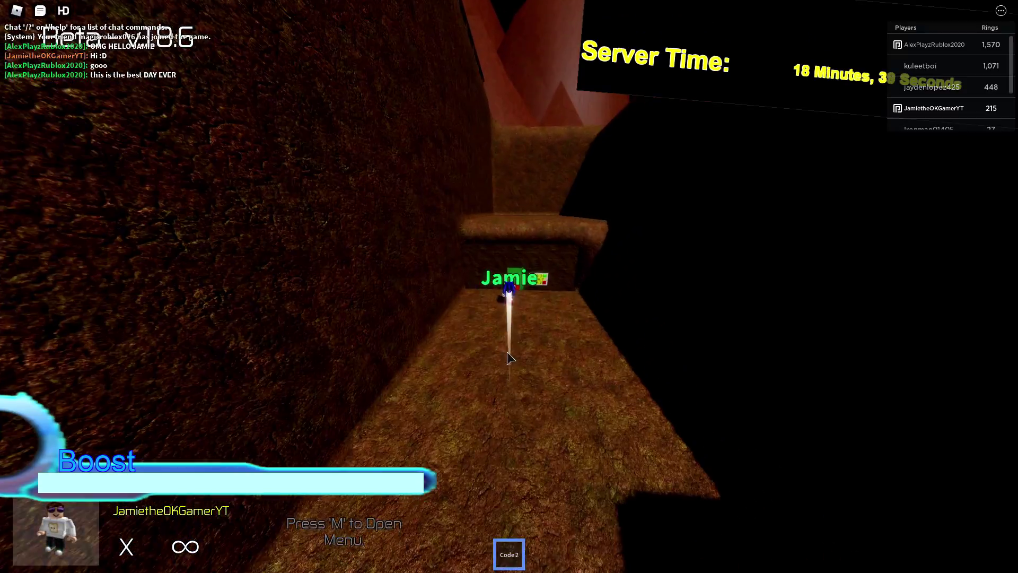
{"action": "key", "text": "s"}
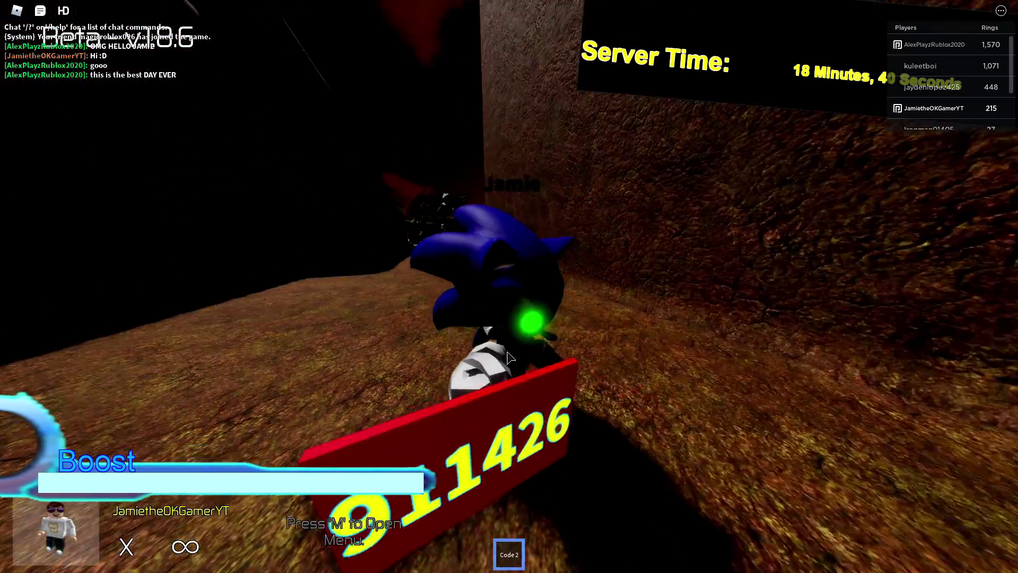
{"action": "key", "text": "w"}
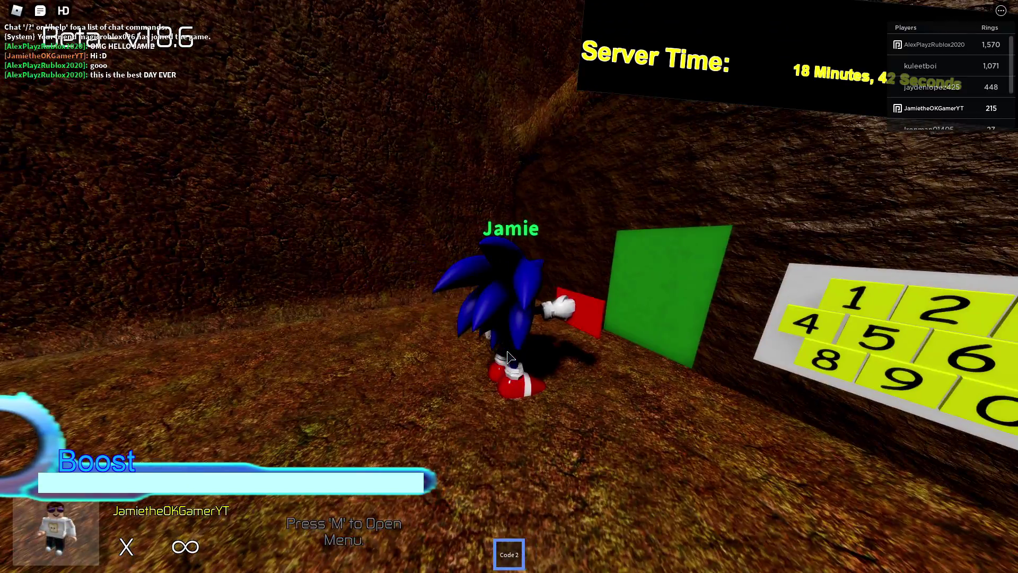
{"action": "key", "text": "s"}
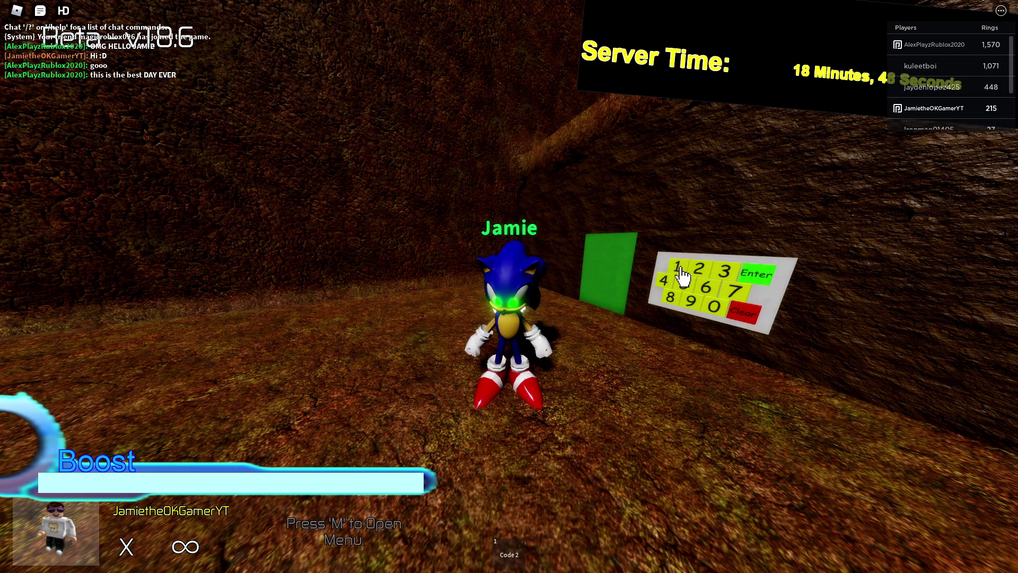
{"action": "key", "text": "d"}
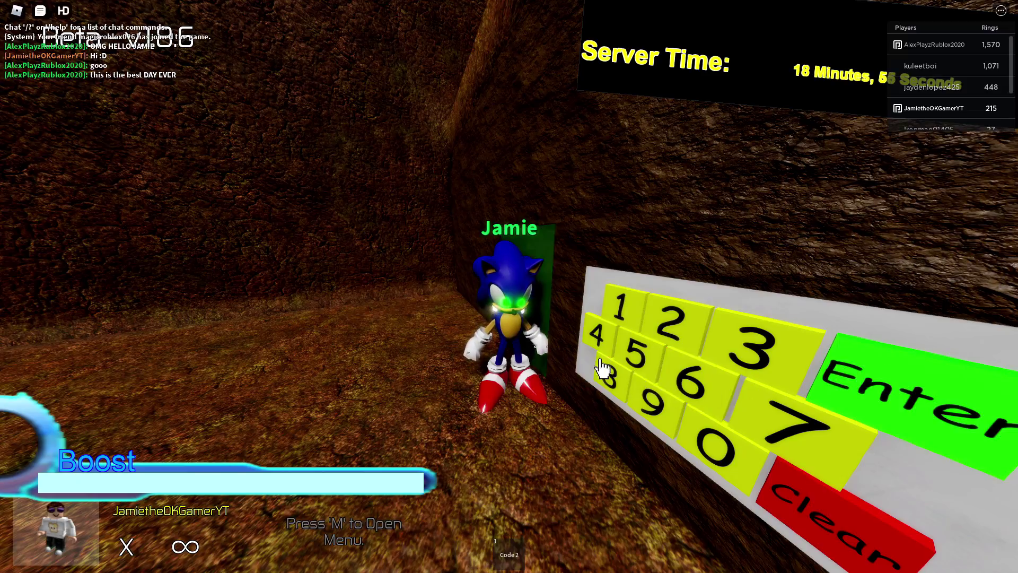
Boost through the opened tunnel to Ray and run into the side tunnel
{"action": "key", "text": "a"}
{"action": "key", "text": "w"}
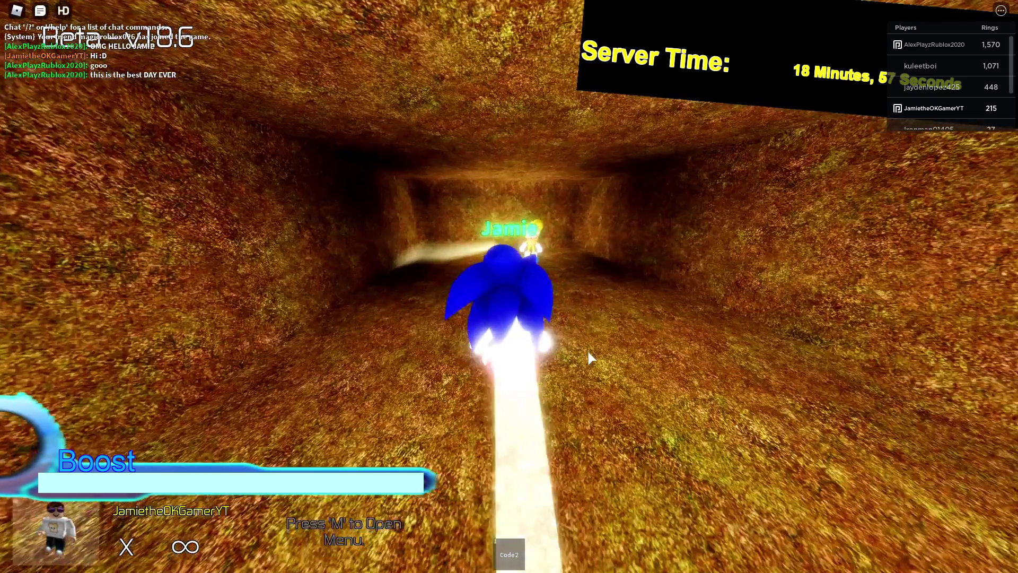
{"action": "key", "text": "d"}
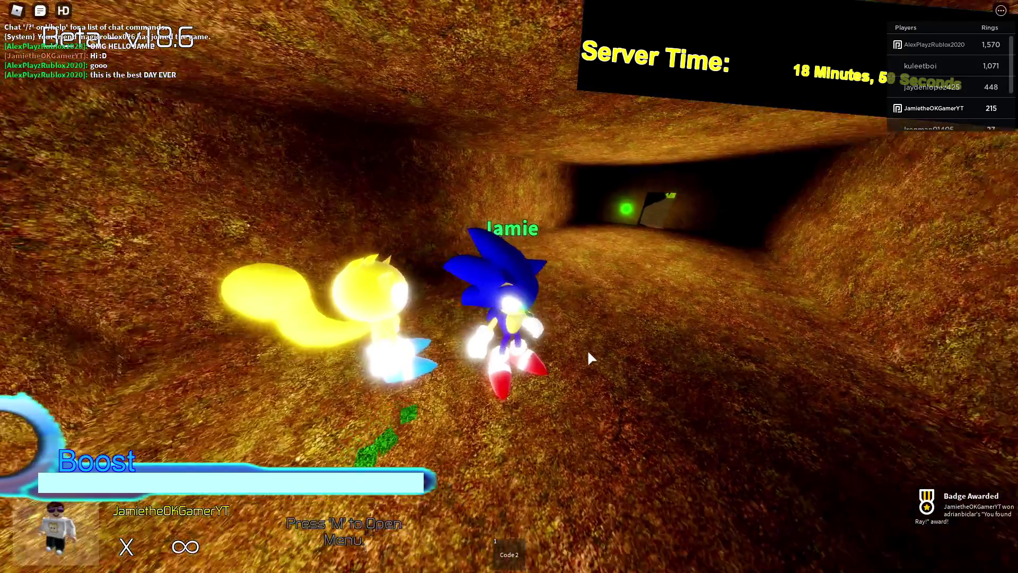
{"action": "key", "text": "w"}
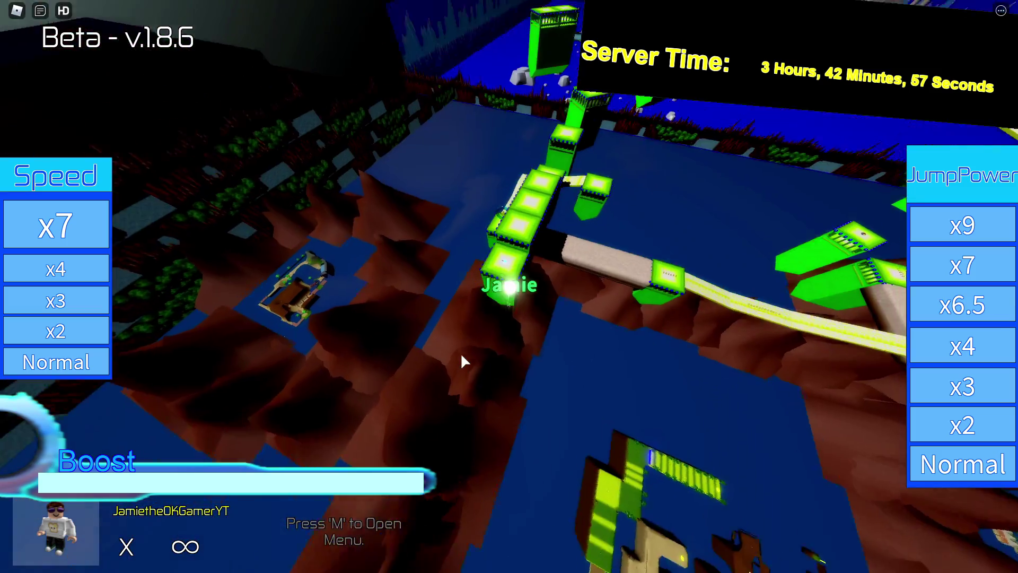
Step onto the large green platform to unlock Gumball Eyed Sonic
{"action": "key", "text": "w"}
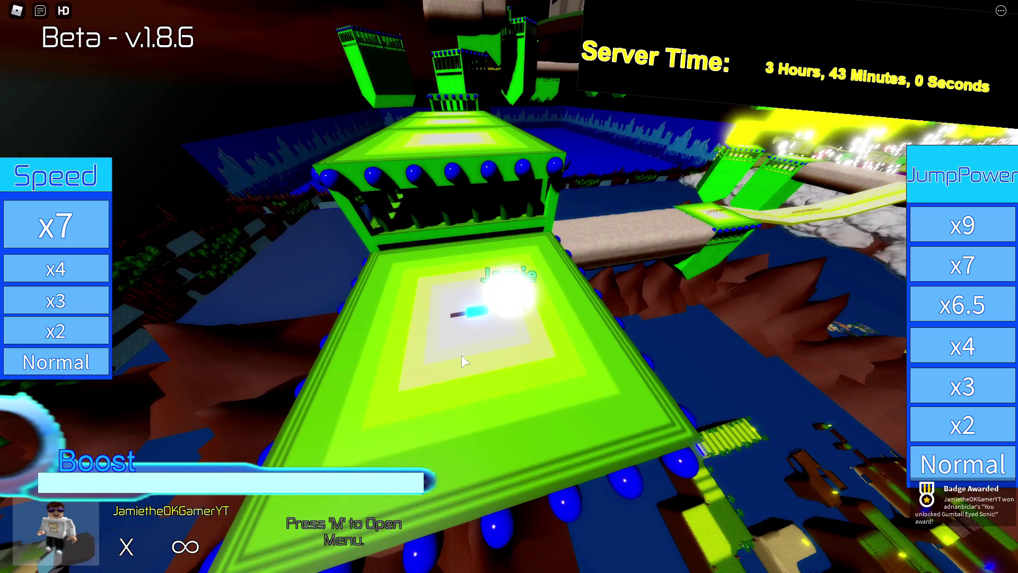
{"action": "scroll", "coordinate": [461, 355], "scroll_direction": "up", "scroll_amount": 2}
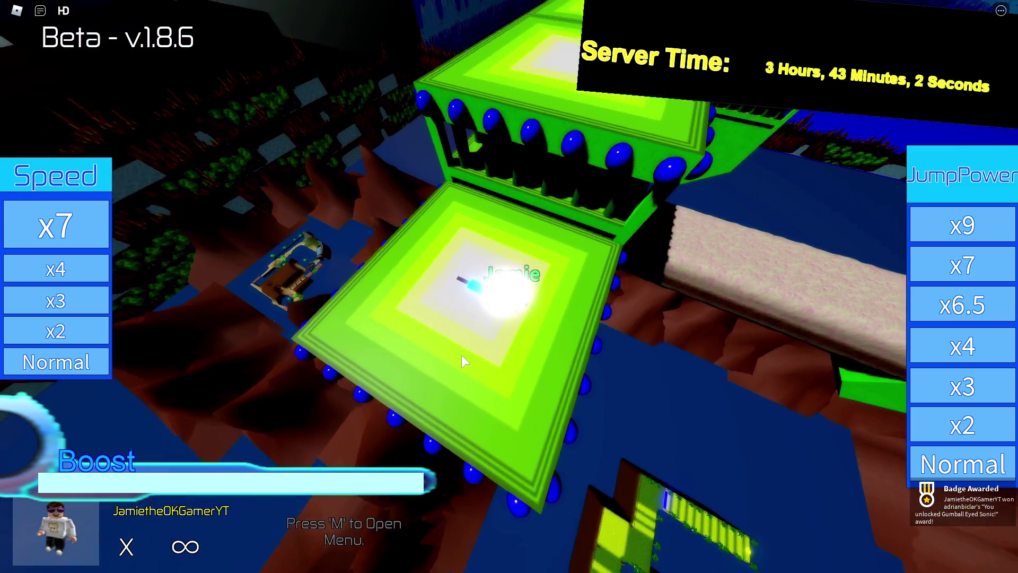
{"action": "scroll", "coordinate": [462, 355], "scroll_direction": "up", "scroll_amount": 5}
{"action": "scroll", "coordinate": [461, 355], "scroll_direction": "down", "scroll_amount": 4}
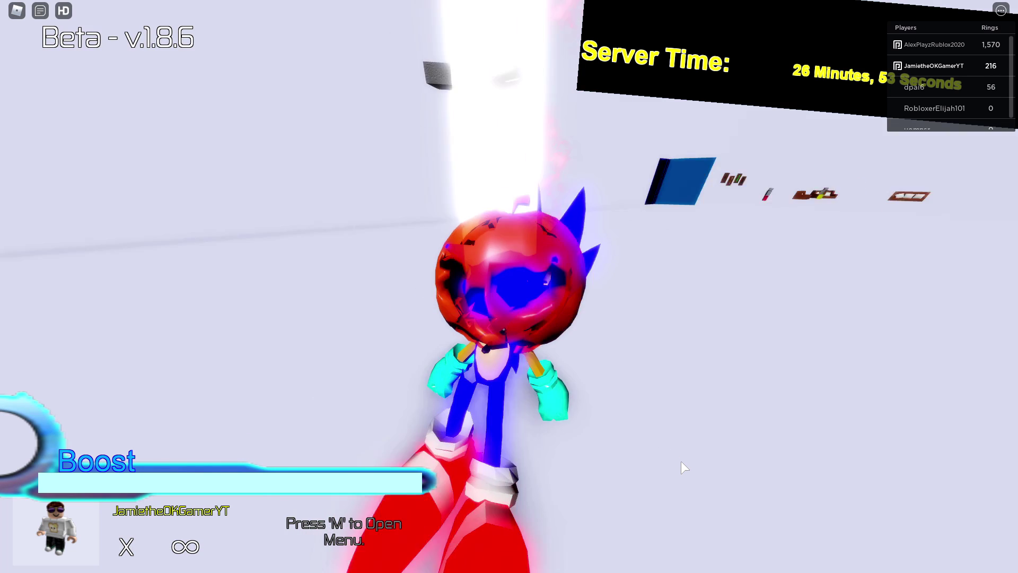
Spin-ball across the hub, then swing the camera toward the distant shop area
{"action": "key", "text": "d"}
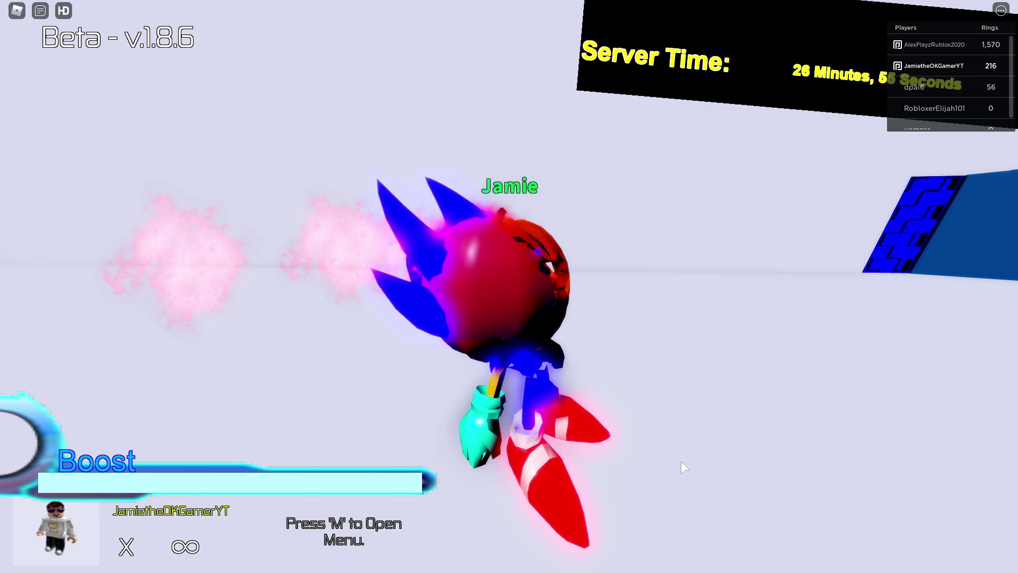
{"action": "key", "text": "s"}
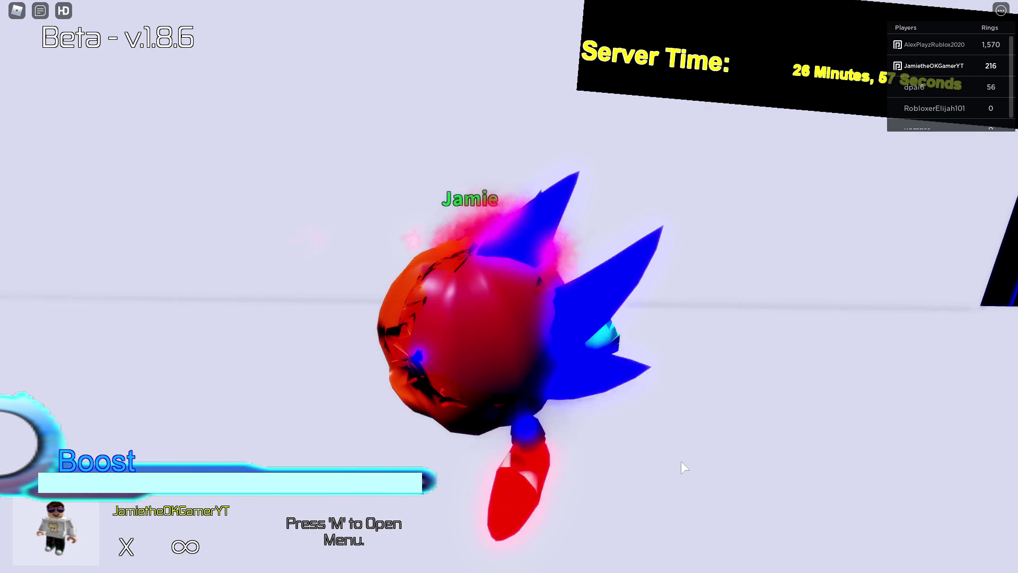
{"action": "scroll", "coordinate": [681, 468], "scroll_direction": "down", "scroll_amount": 2}
{"action": "scroll", "coordinate": [681, 468], "scroll_direction": "down", "scroll_amount": 3}
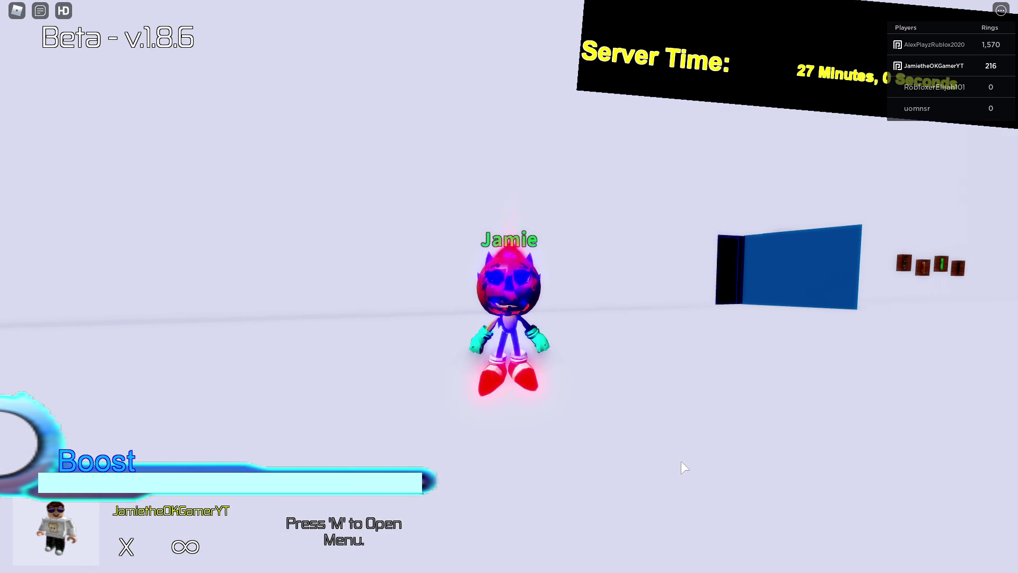
{"action": "scroll", "coordinate": [681, 468], "scroll_direction": "up", "scroll_amount": 3}
{"action": "key", "text": "Left"}
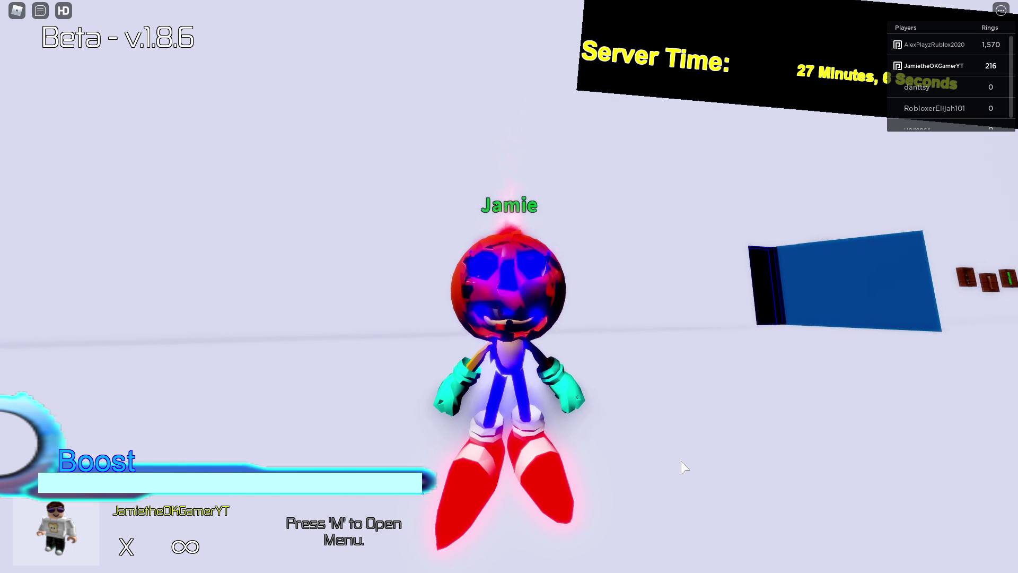
{"action": "key", "text": "Left"}
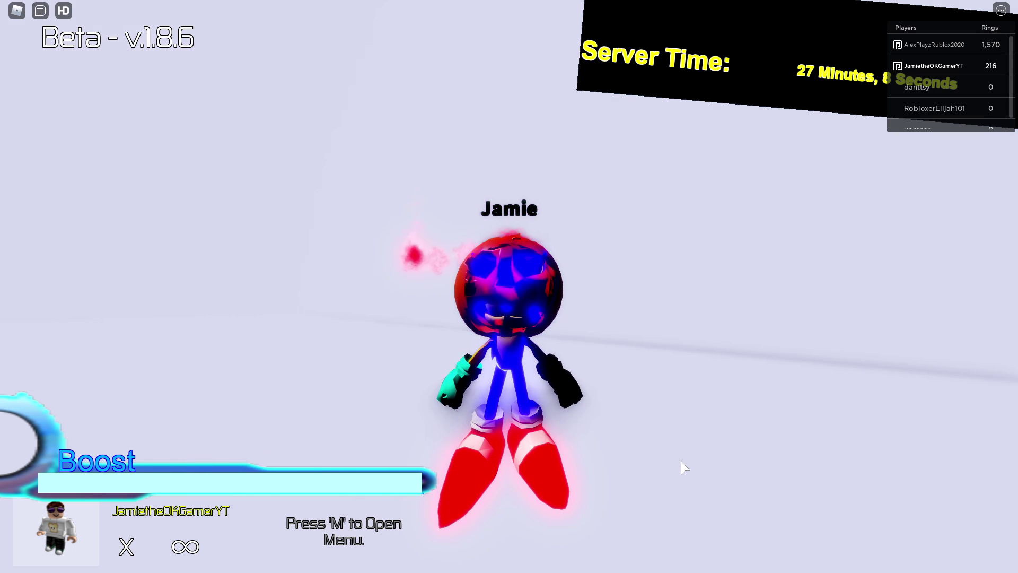
Boost through the Badges building toward the palm-tree island, then circle back near the Shop
{"action": "key", "text": "w"}
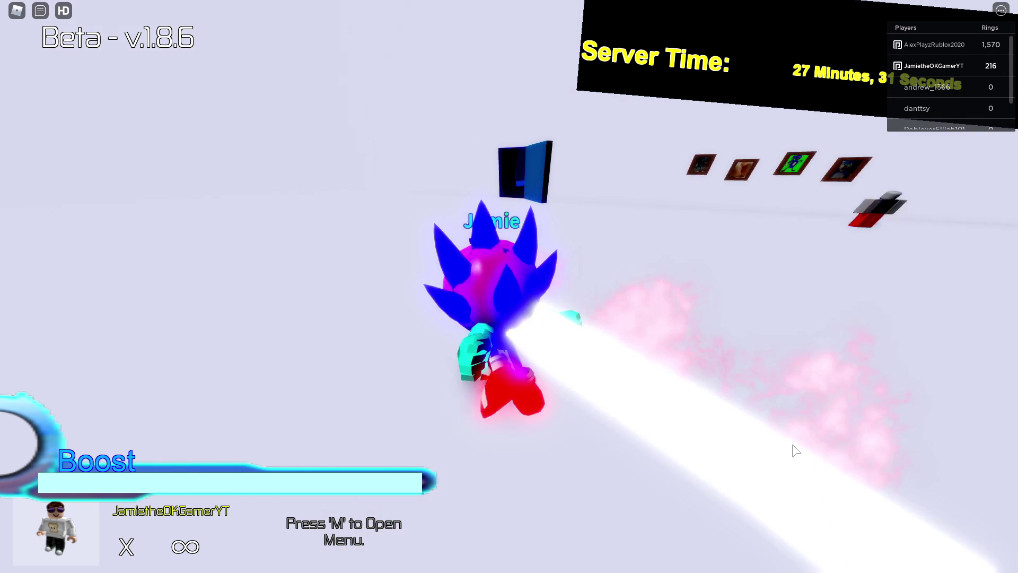
{"action": "key", "text": "shift"}
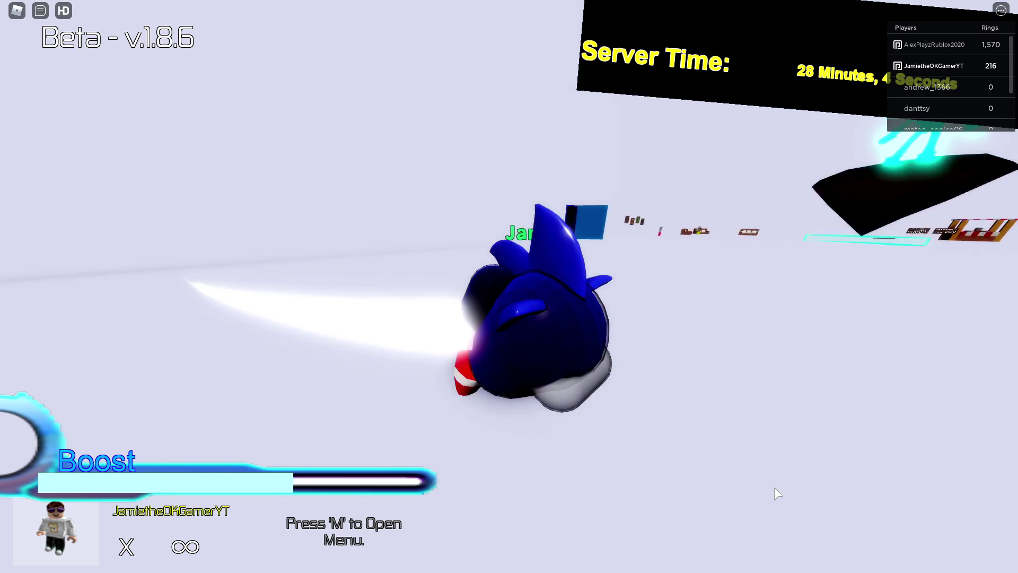
{"action": "key", "text": "w"}
{"action": "key", "text": "shift"}
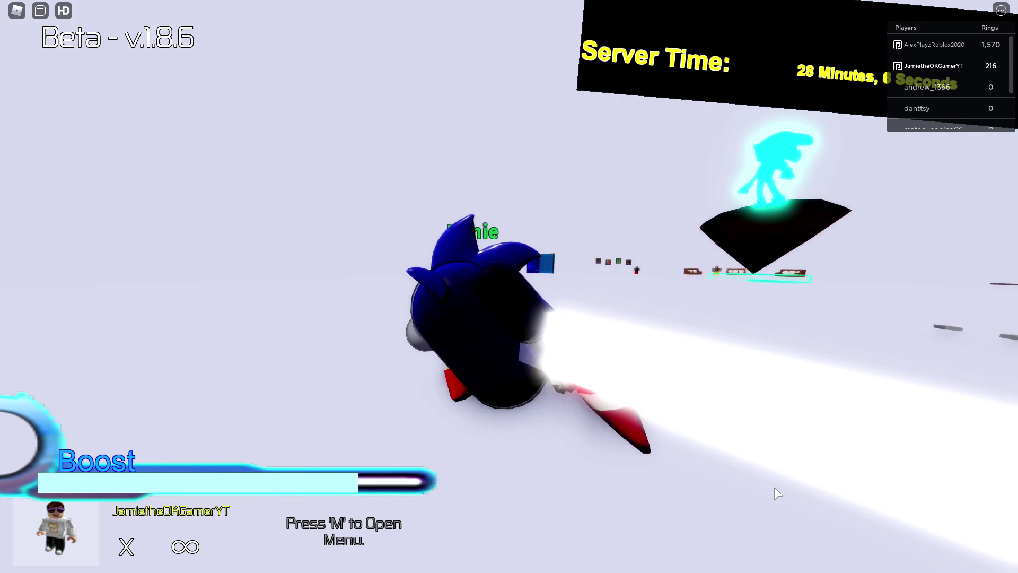
{"action": "key", "text": "d"}
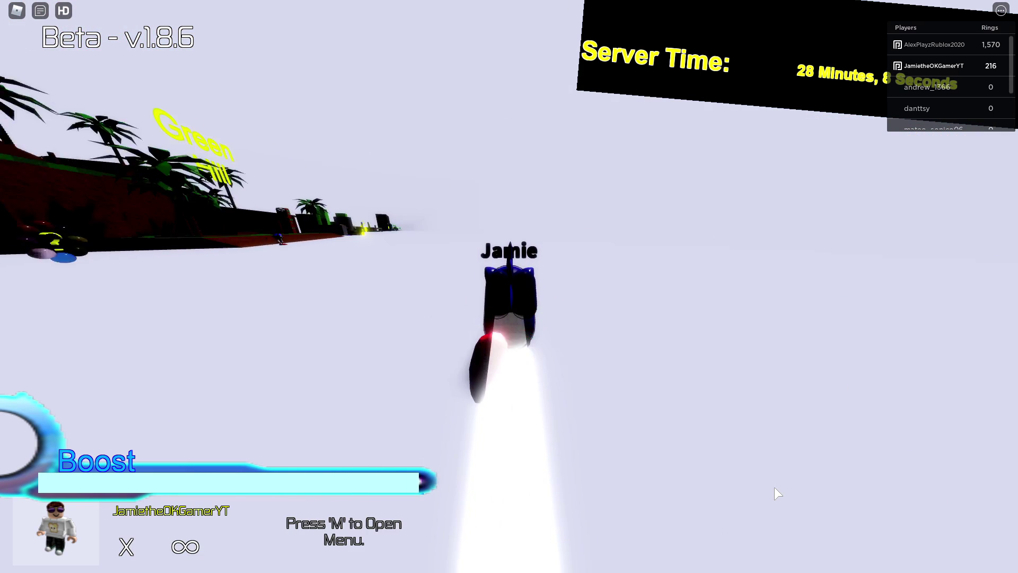
{"action": "key", "text": "a"}
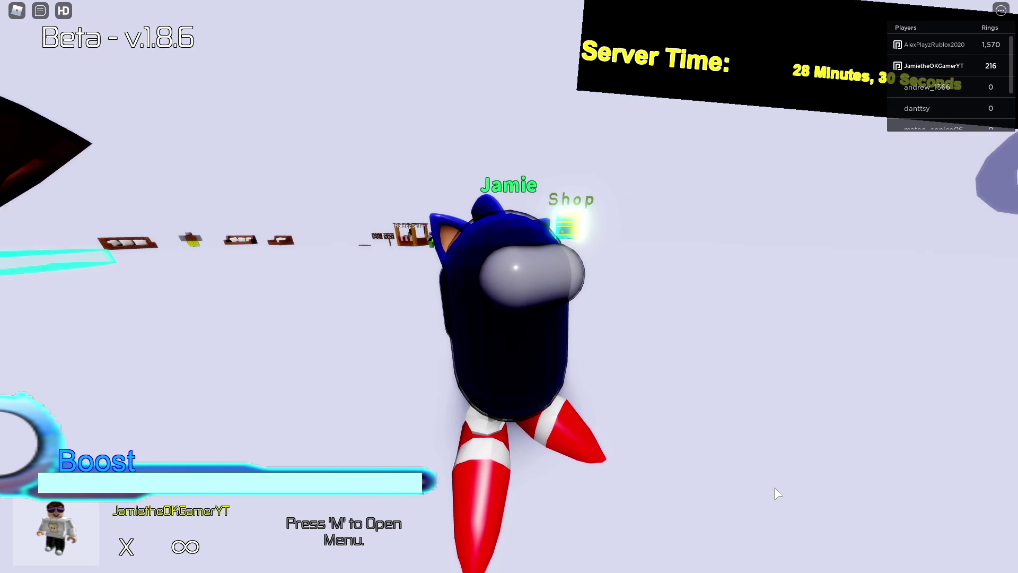
{"action": "key", "text": "s"}
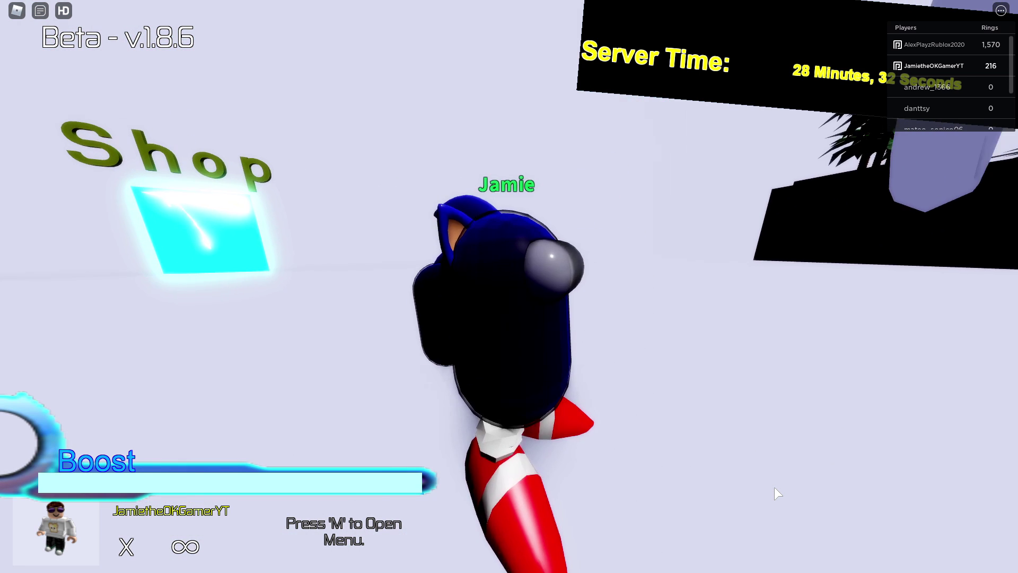
{"action": "key", "text": "s"}
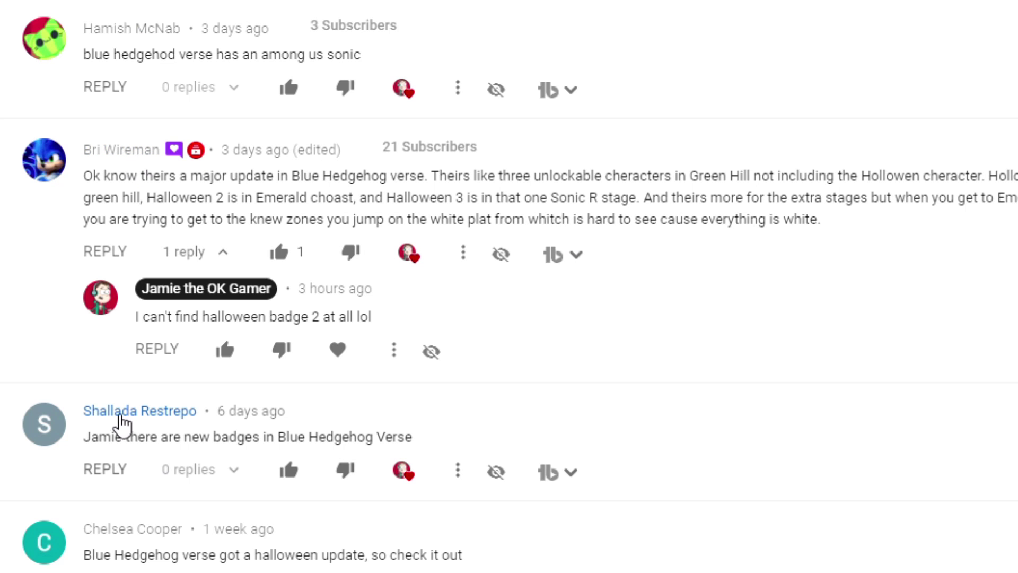
{"action": "scroll", "coordinate": [506, 409], "scroll_direction": "down", "scroll_amount": 1}
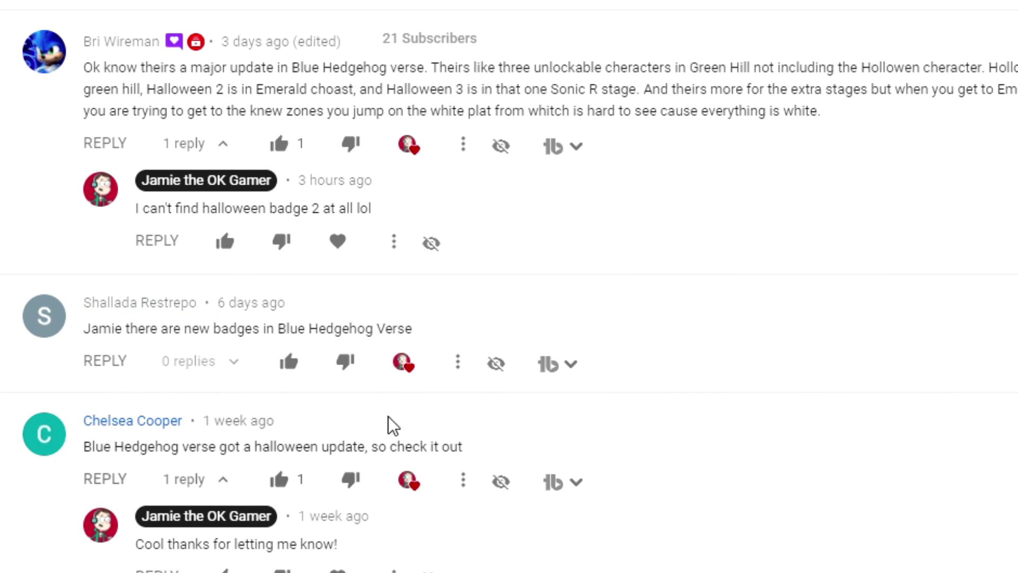
{"action": "scroll", "coordinate": [535, 490], "scroll_direction": "down", "scroll_amount": 2}
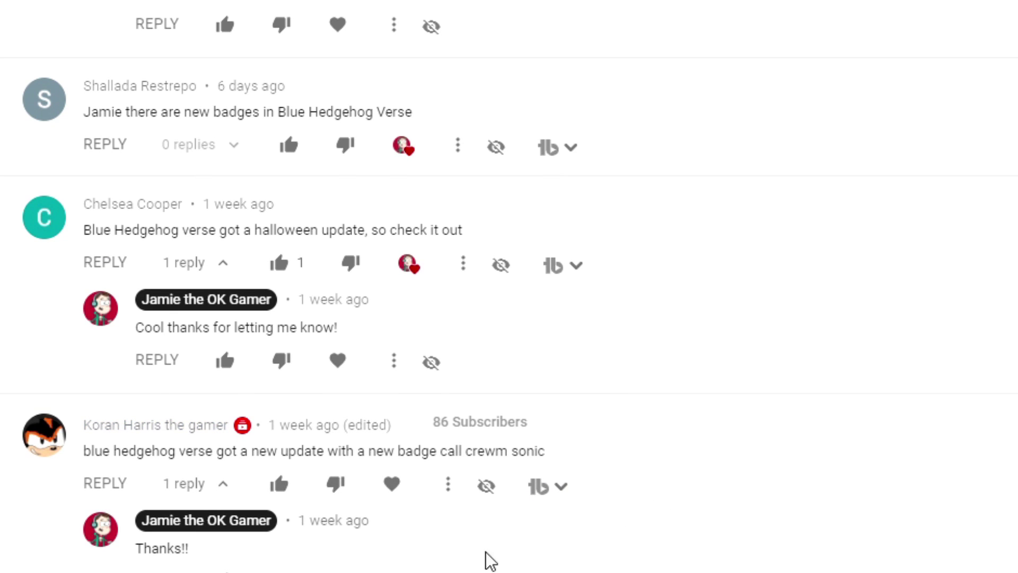
{"action": "scroll", "coordinate": [586, 431], "scroll_direction": "down", "scroll_amount": 3}
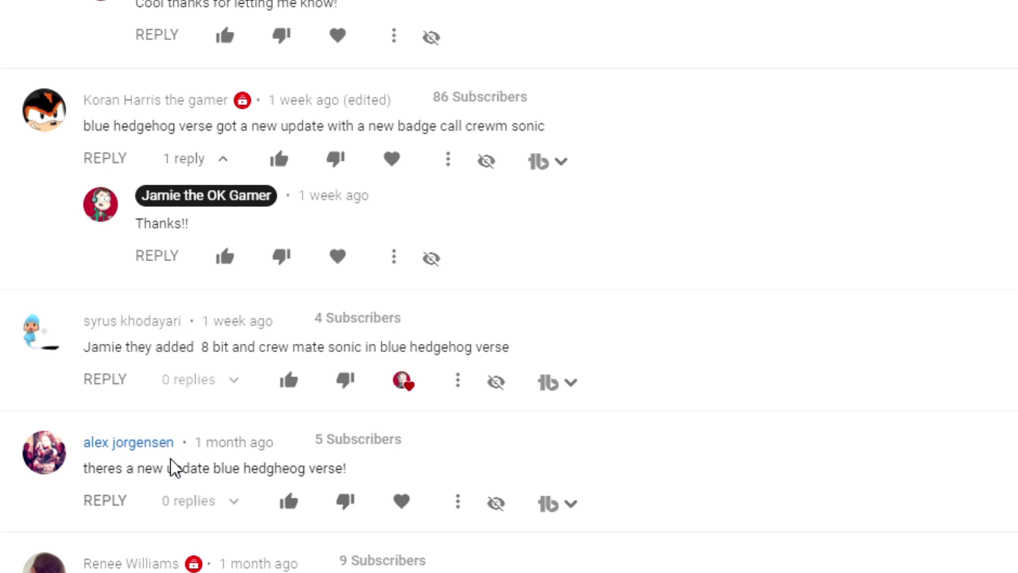
{"action": "scroll", "coordinate": [141, 462], "scroll_direction": "down", "scroll_amount": 1}
{"action": "scroll", "coordinate": [237, 485], "scroll_direction": "down", "scroll_amount": 1}
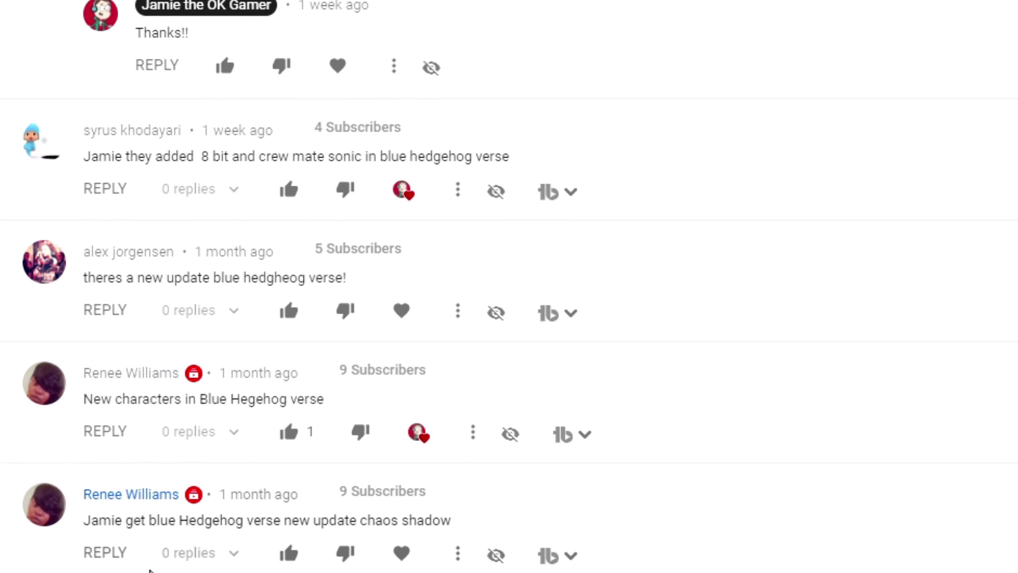
{"action": "scroll", "coordinate": [133, 424], "scroll_direction": "down", "scroll_amount": 3}
{"action": "scroll", "coordinate": [119, 524], "scroll_direction": "down", "scroll_amount": 5}
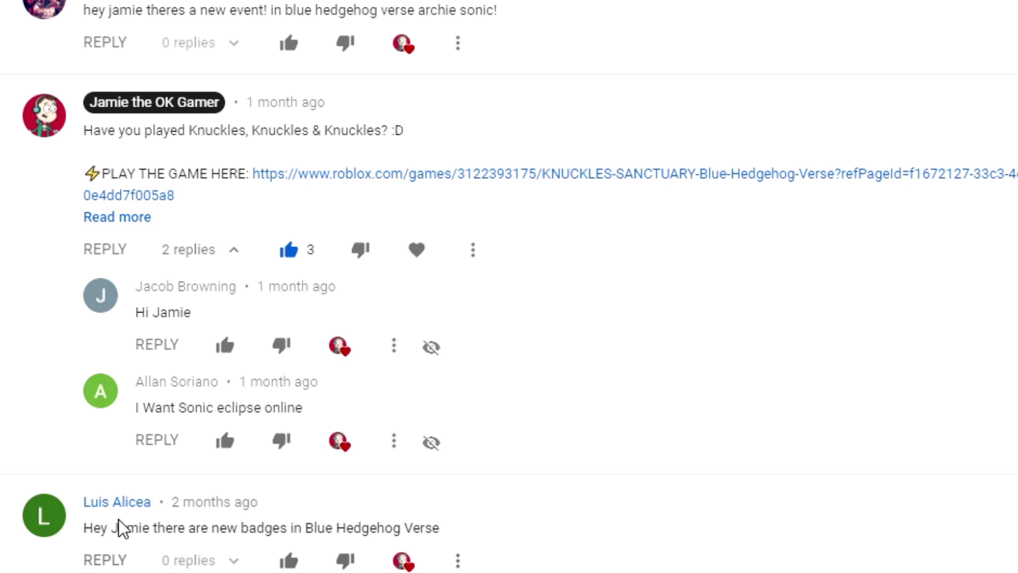
{"action": "scroll", "coordinate": [482, 517], "scroll_direction": "up", "scroll_amount": 5}
{"action": "scroll", "coordinate": [540, 521], "scroll_direction": "up", "scroll_amount": 3}
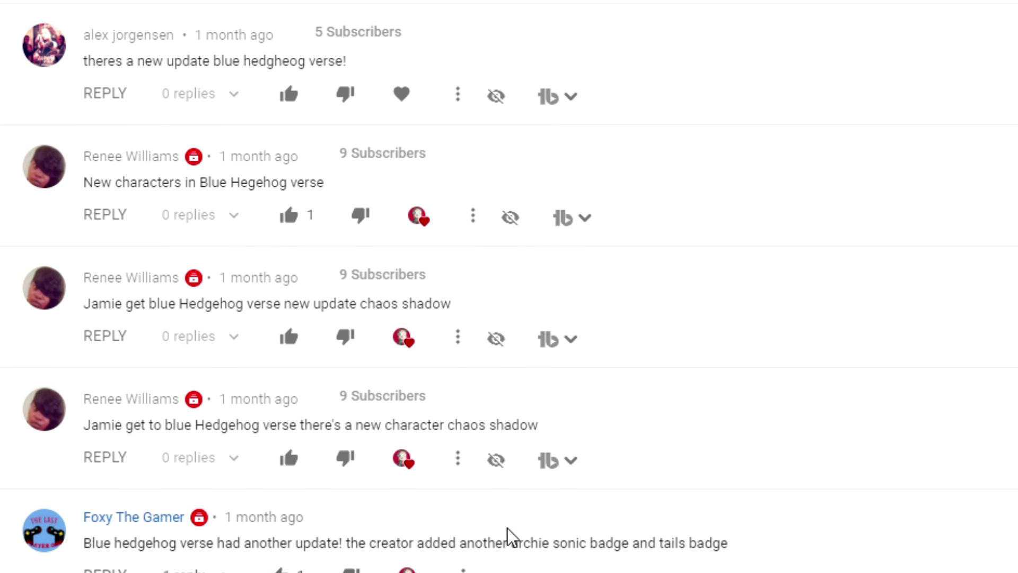